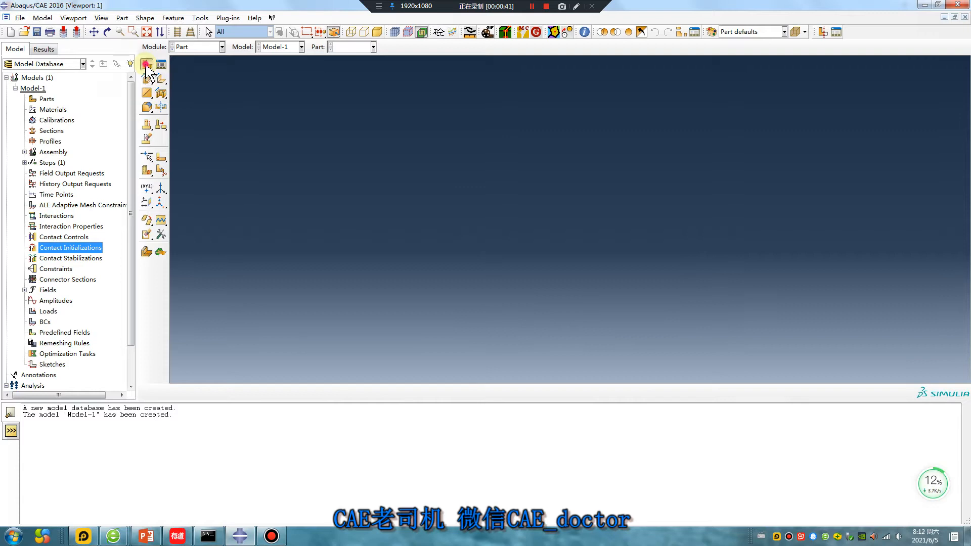
Create a 3D deformable solid part by sketching a square about 10 by 10 from the origin and extruding it into a cube.
click(38, 295)
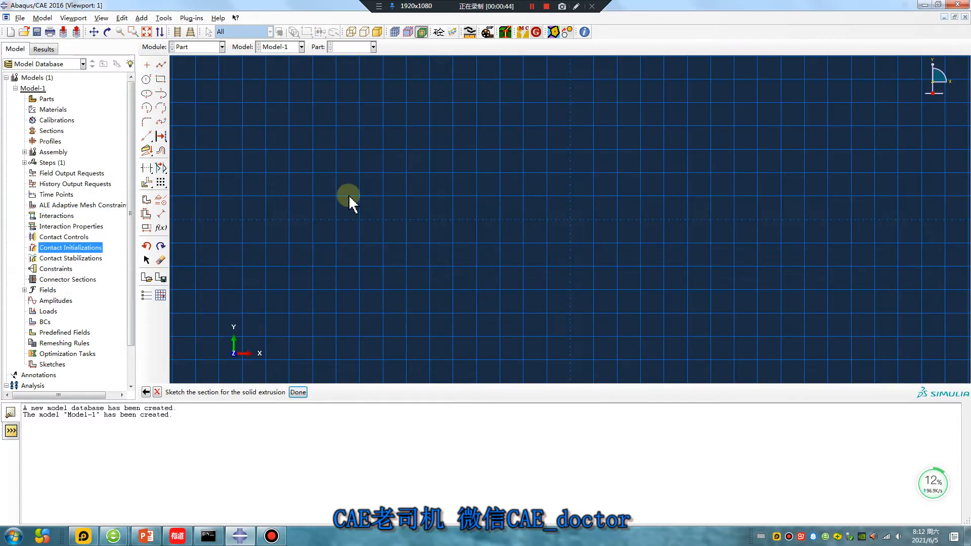
click(161, 79)
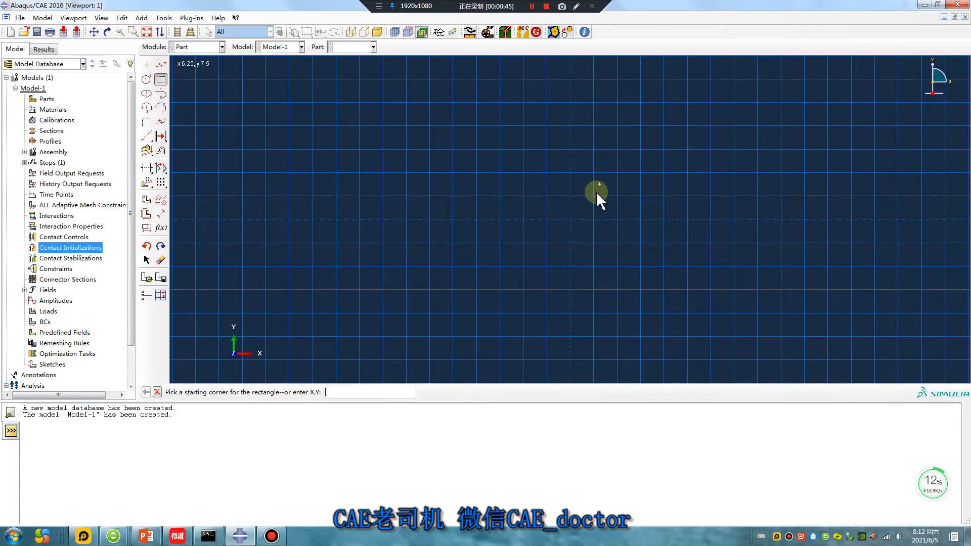
click(570, 219)
click(615, 175)
middle_click(496, 256)
middle_click(496, 256)
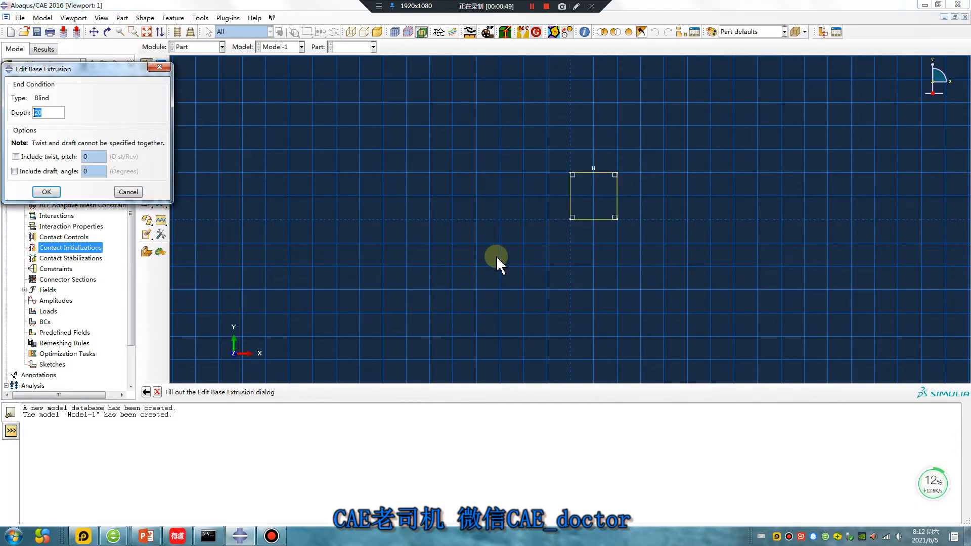
key(Return)
Create an isotropic elastic material with Young's modulus 2e5 and Poisson's ratio 0.3.
click(213, 47)
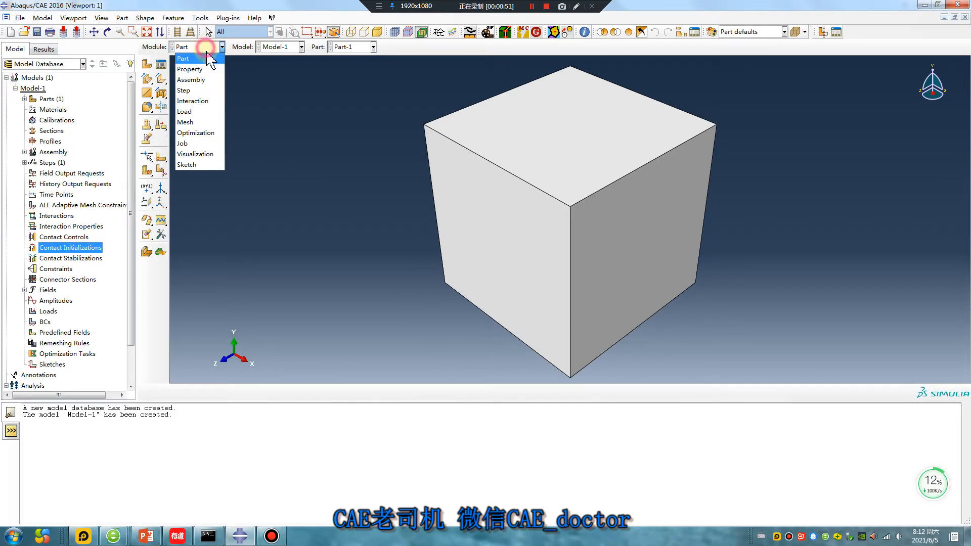
click(193, 69)
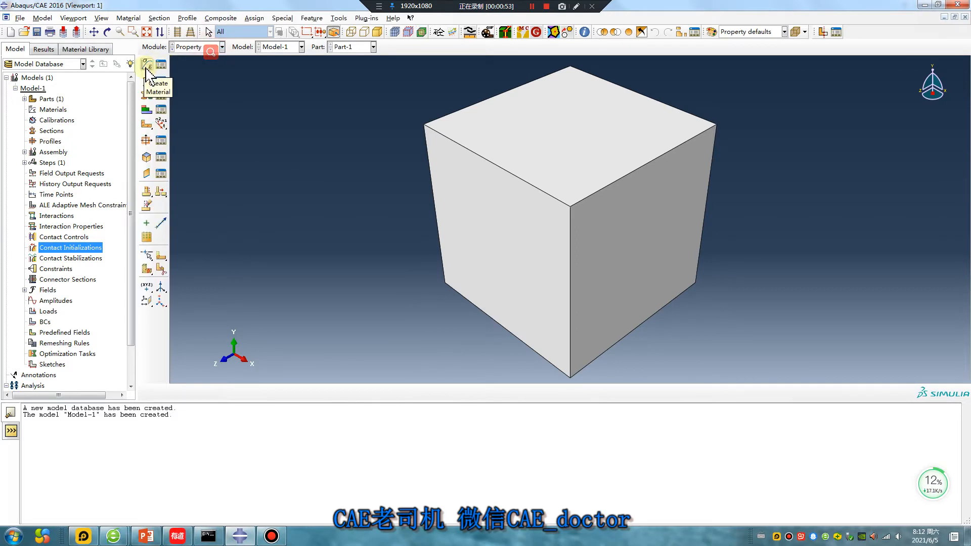
click(146, 67)
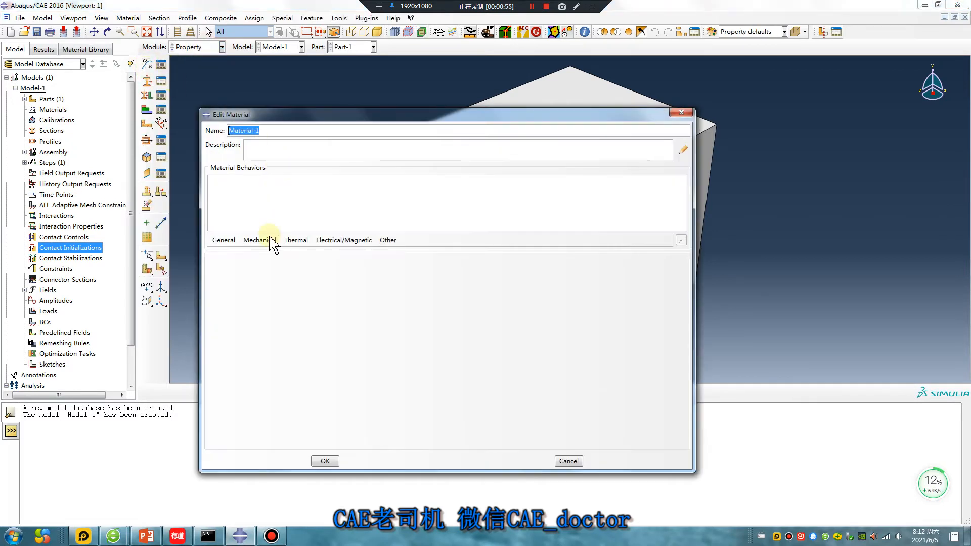
click(259, 240)
mouse_move(268, 252)
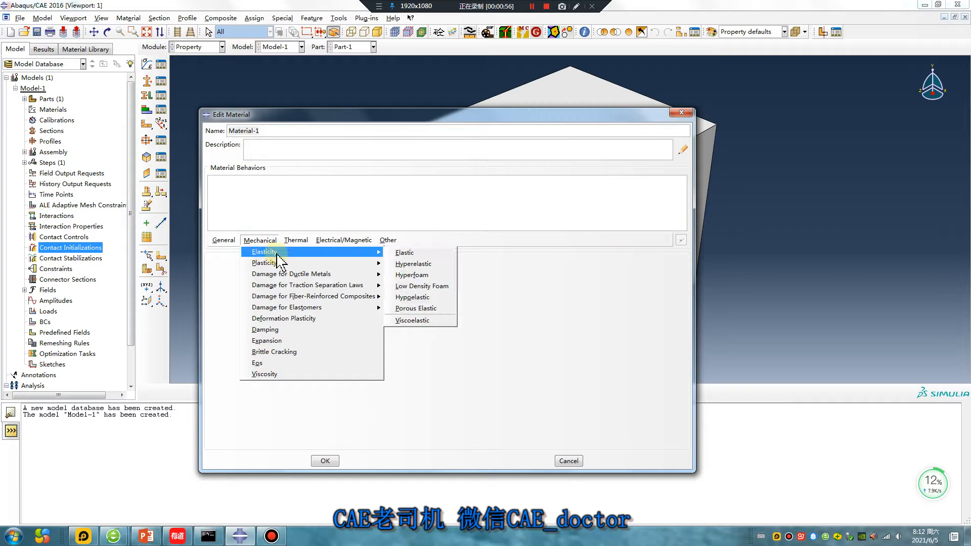
click(407, 252)
click(255, 387)
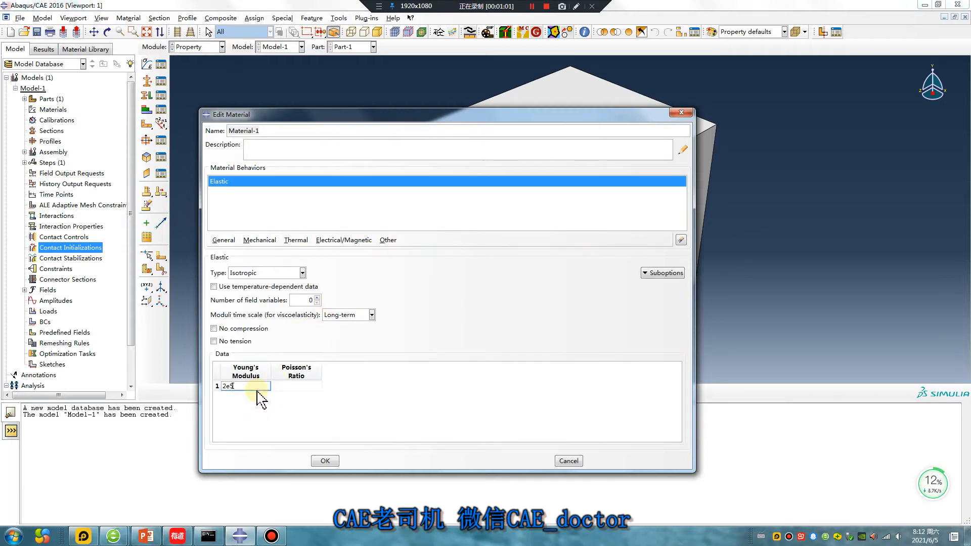
click(299, 386)
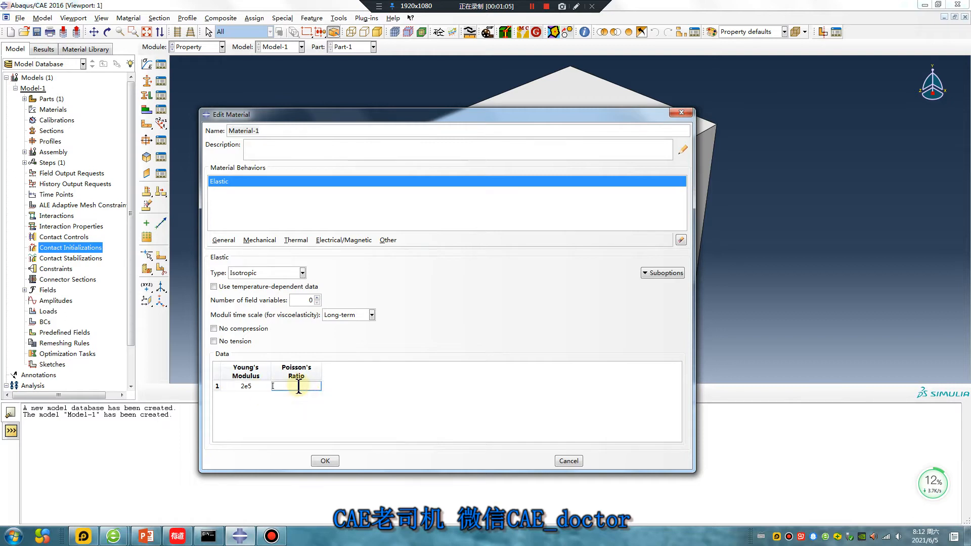
click(325, 460)
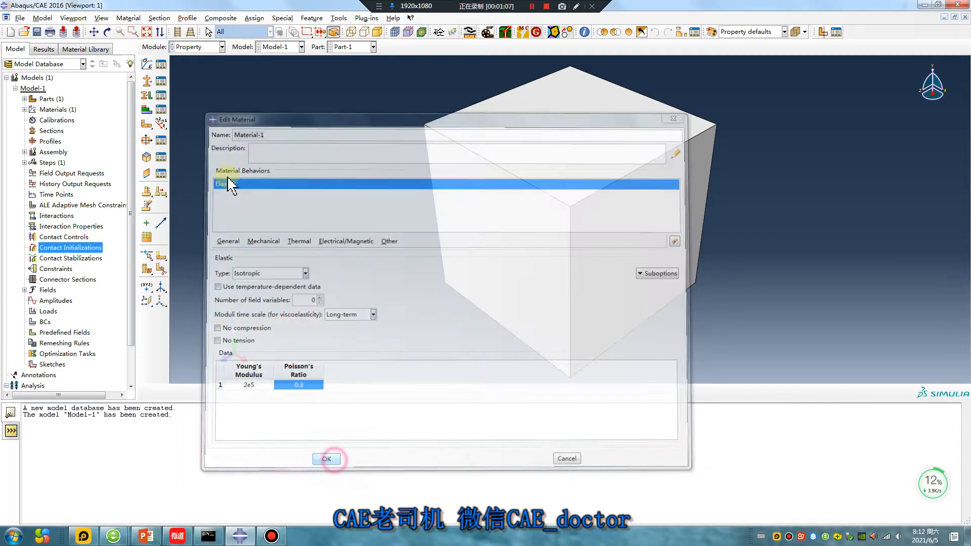
Create a homogeneous solid section using Material-1 and assign it to the cube.
click(162, 124)
click(38, 212)
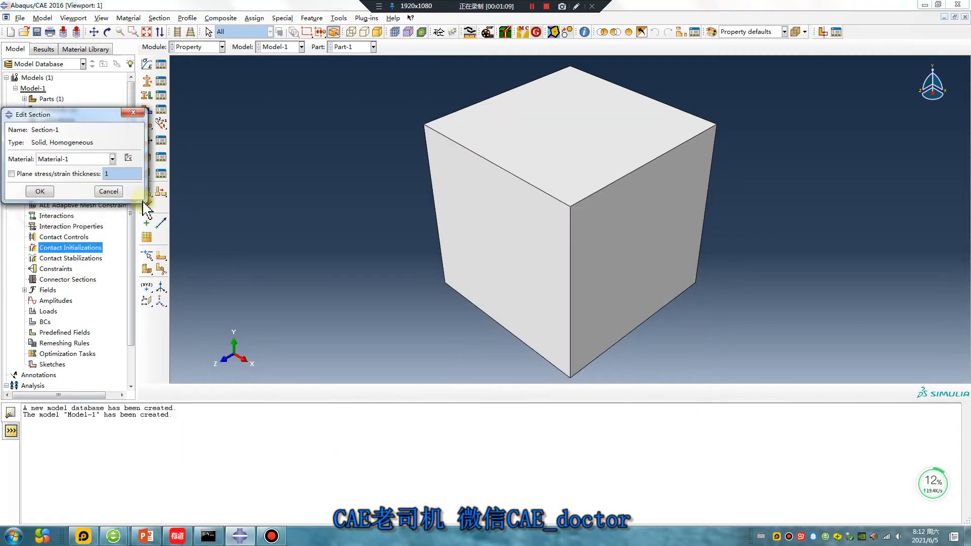
click(37, 191)
click(146, 96)
click(548, 174)
middle_click(386, 256)
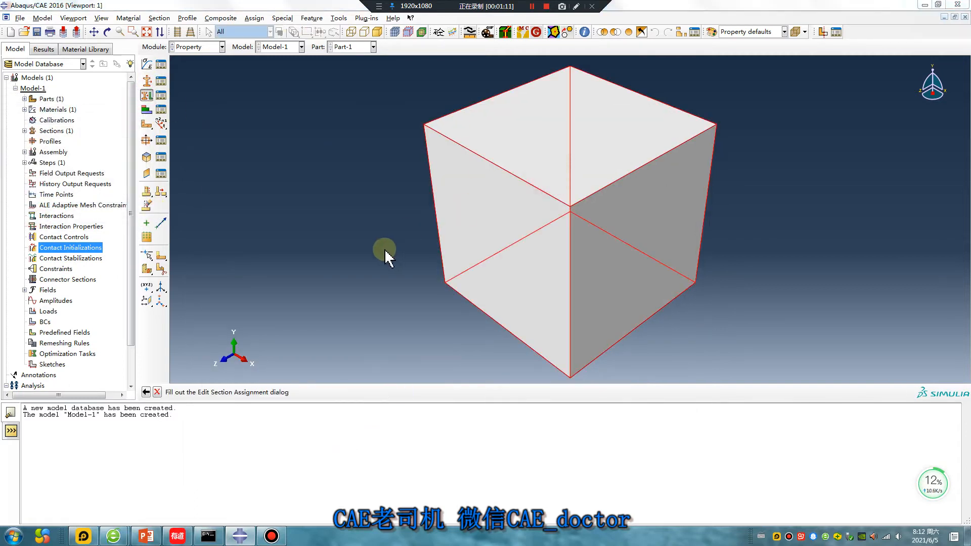
click(39, 257)
Add a dependent instance of Part-1 to the assembly.
click(196, 47)
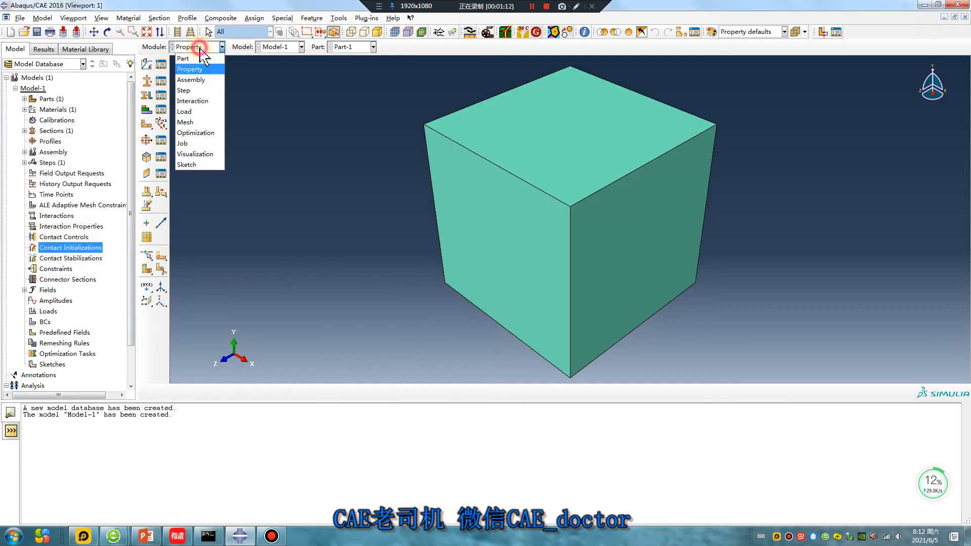
click(187, 80)
click(147, 65)
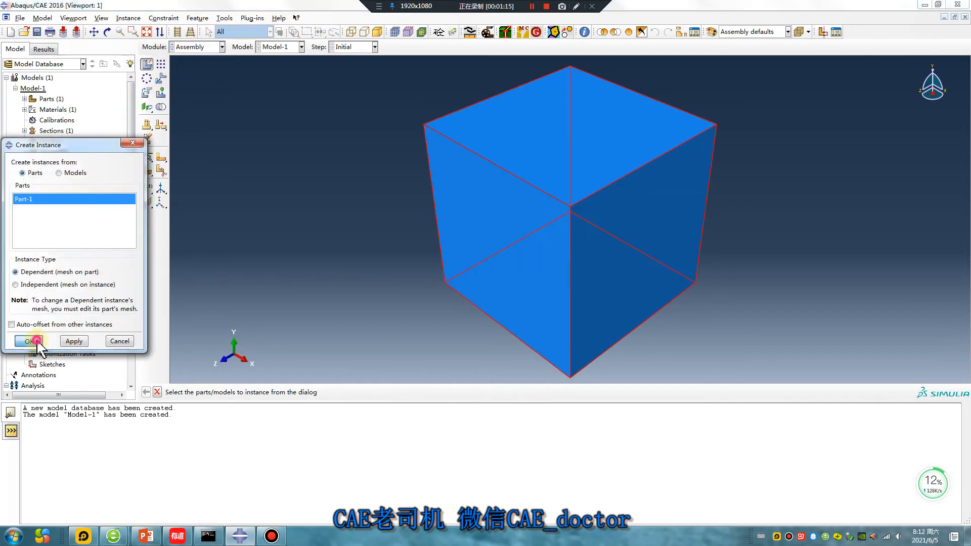
click(36, 341)
Pattern the cube instance linearly, with 2 copies at offset 10 in both directions.
click(160, 65)
click(527, 177)
middle_click(427, 257)
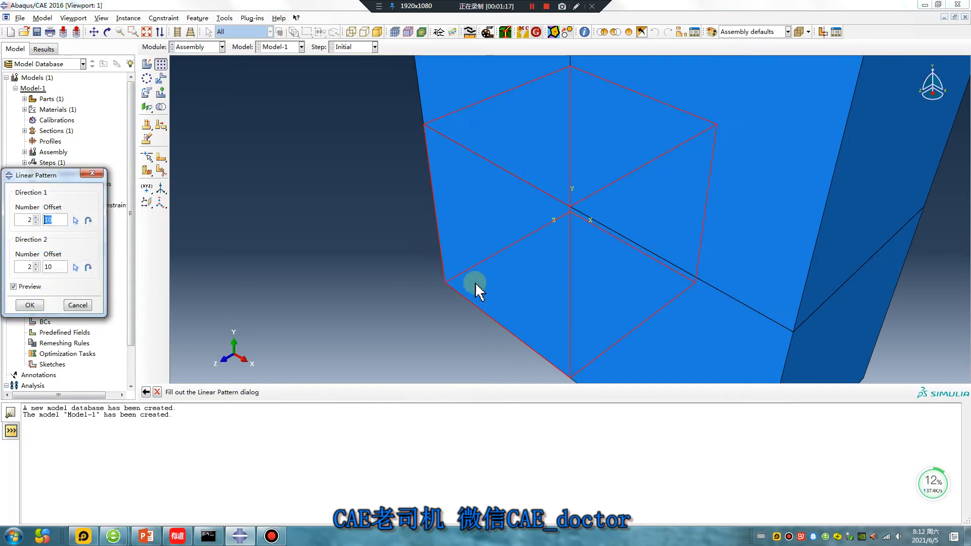
scroll(493, 284, up, 4)
ctrl+alt+drag(603, 267, 556, 217)
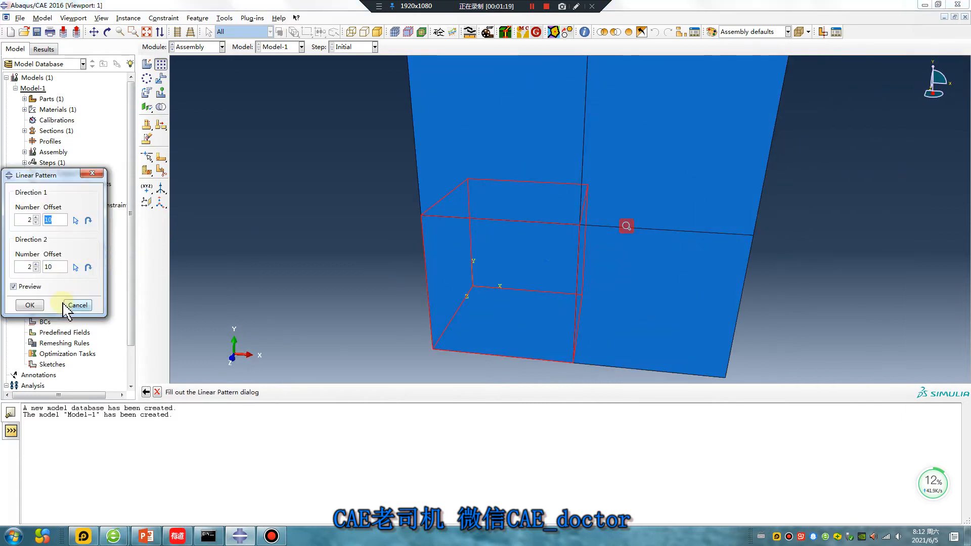
click(30, 305)
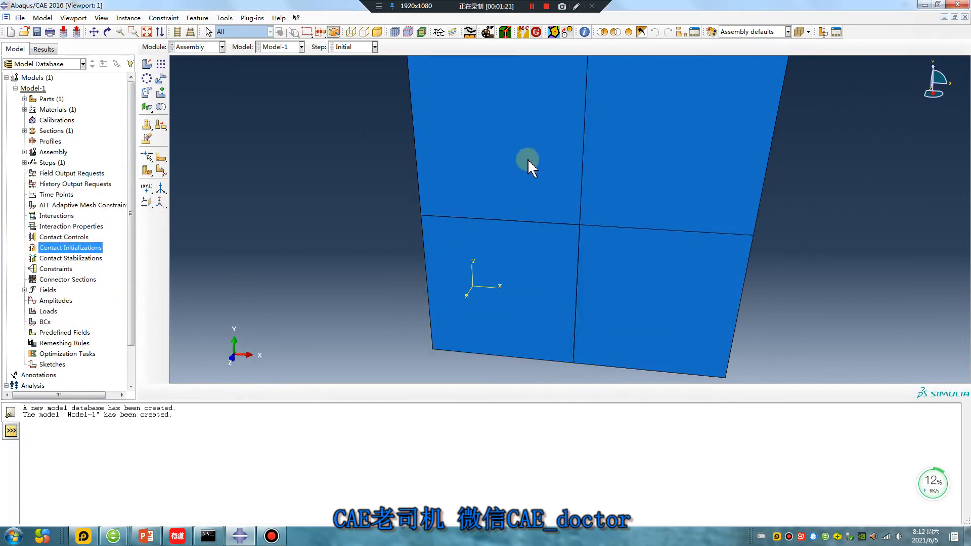
scroll(526, 160, up, 3)
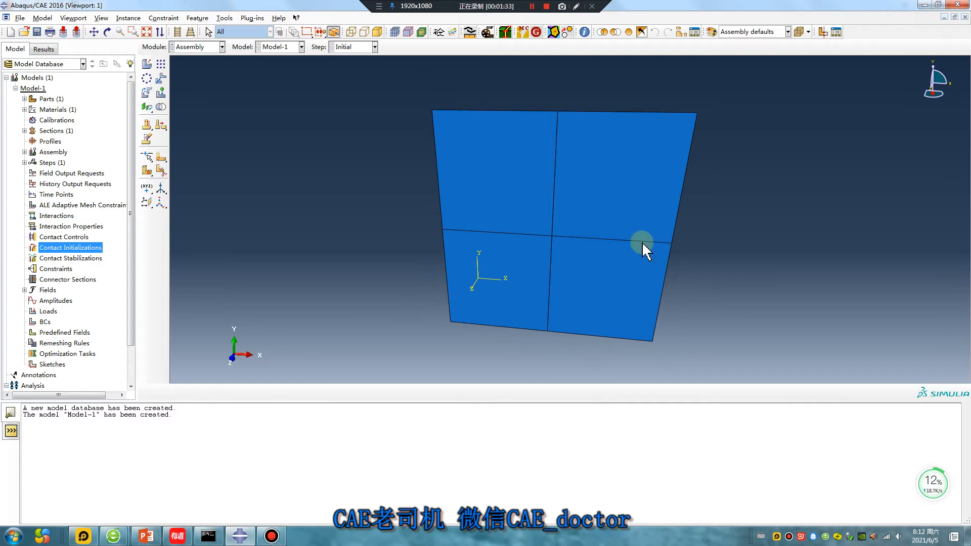
click(576, 6)
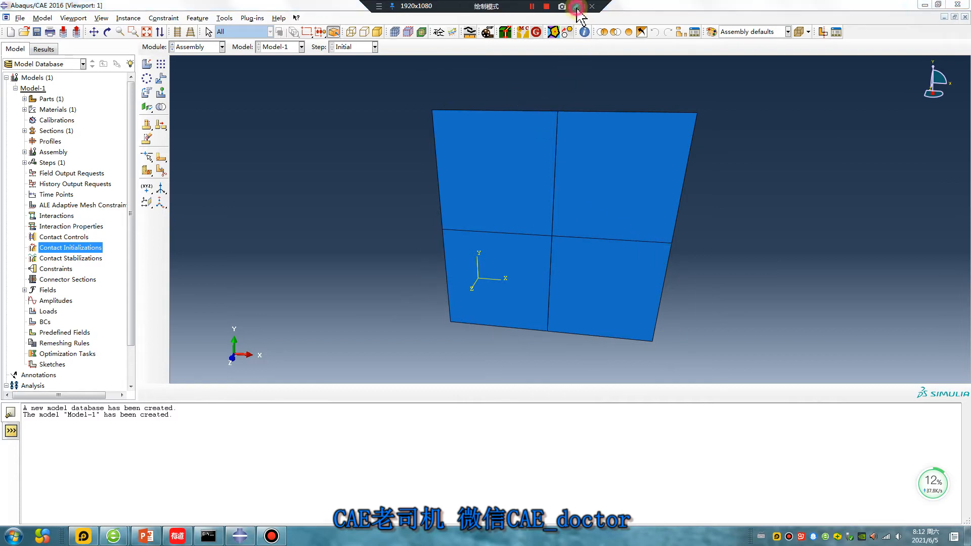
drag(557, 105, 556, 233)
mouse_move(445, 227)
mouse_down()
mouse_move(551, 234)
mouse_move(550, 333)
mouse_up()
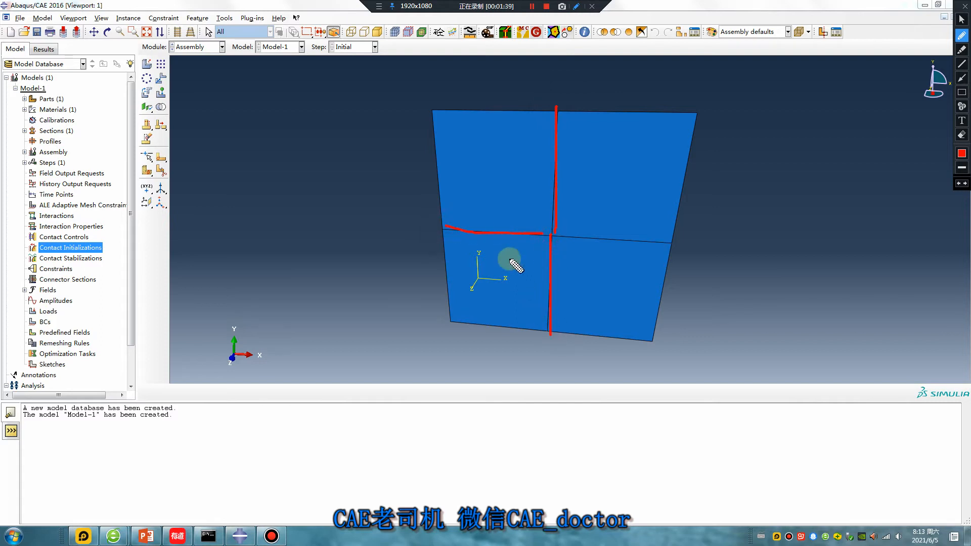
click(346, 78)
mouse_move(344, 105)
mouse_down()
mouse_move(346, 138)
mouse_move(377, 130)
mouse_move(388, 112)
mouse_move(425, 148)
mouse_up()
mouse_move(473, 107)
mouse_down()
mouse_move(468, 114)
mouse_move(548, 86)
mouse_move(636, 106)
mouse_up()
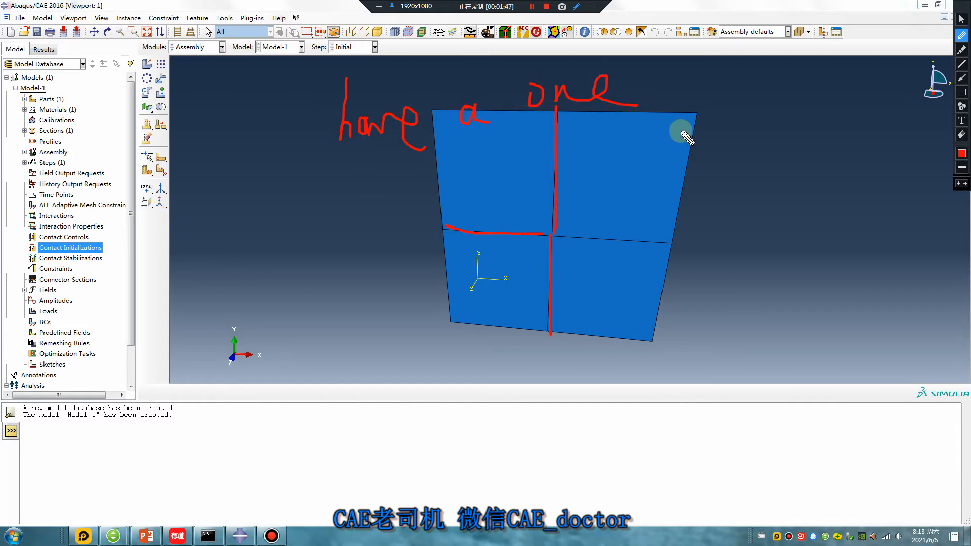
mouse_move(651, 263)
mouse_down()
mouse_move(561, 247)
mouse_move(557, 219)
mouse_move(667, 213)
mouse_move(663, 253)
mouse_move(631, 263)
mouse_up()
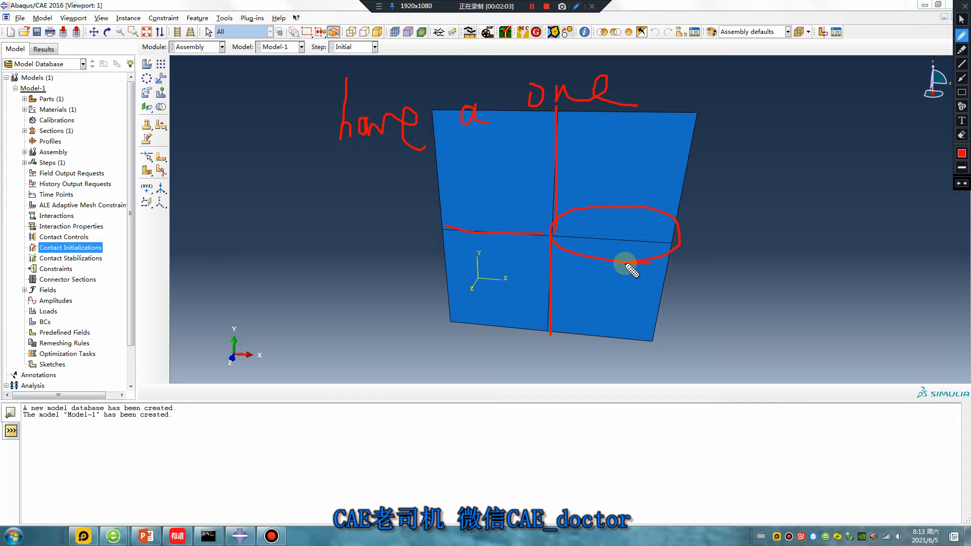
key(Escape)
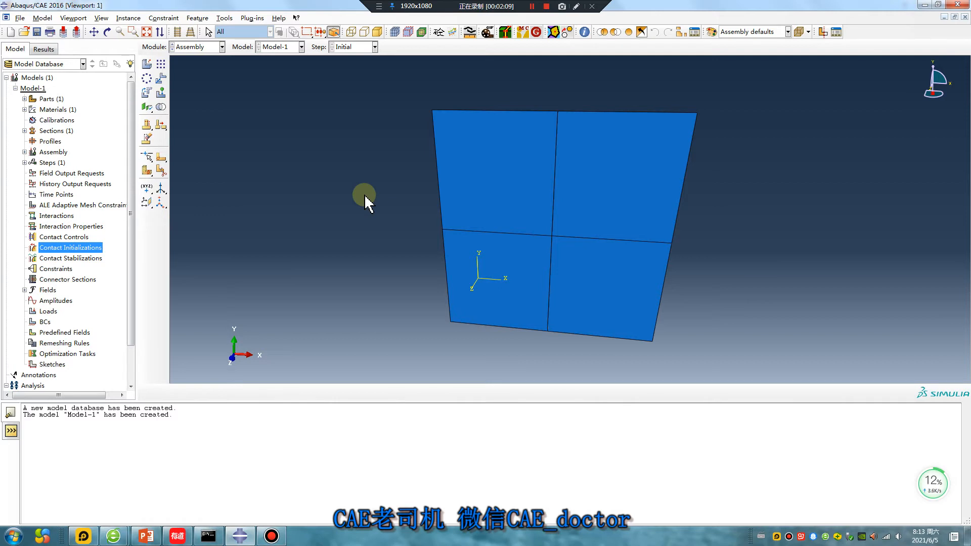
click(205, 48)
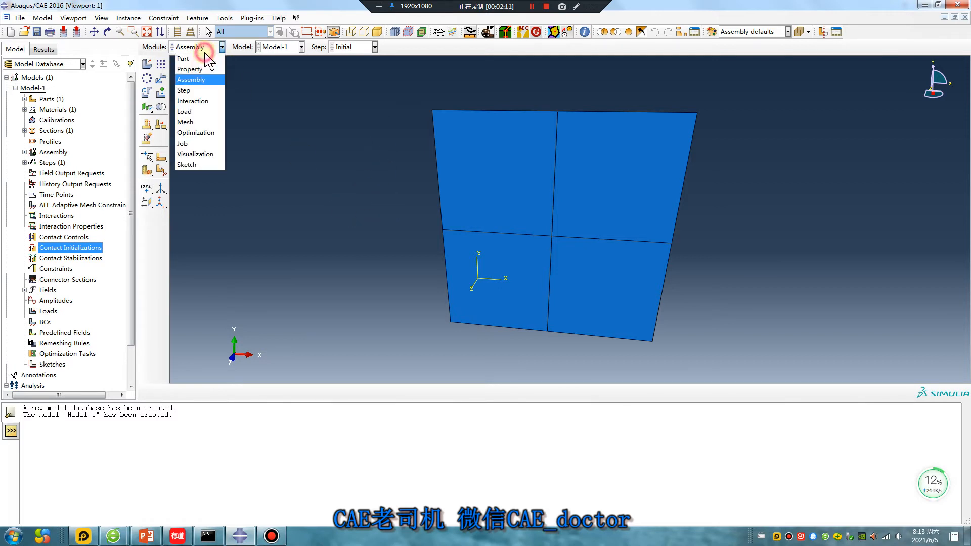
click(183, 90)
click(147, 64)
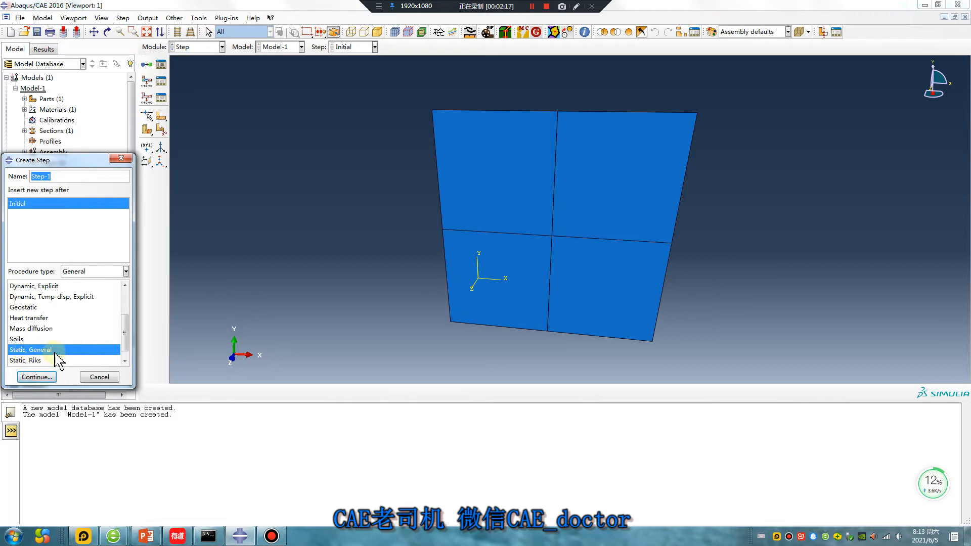
Look up the word "general" in the Youdao dictionary.
click(177, 536)
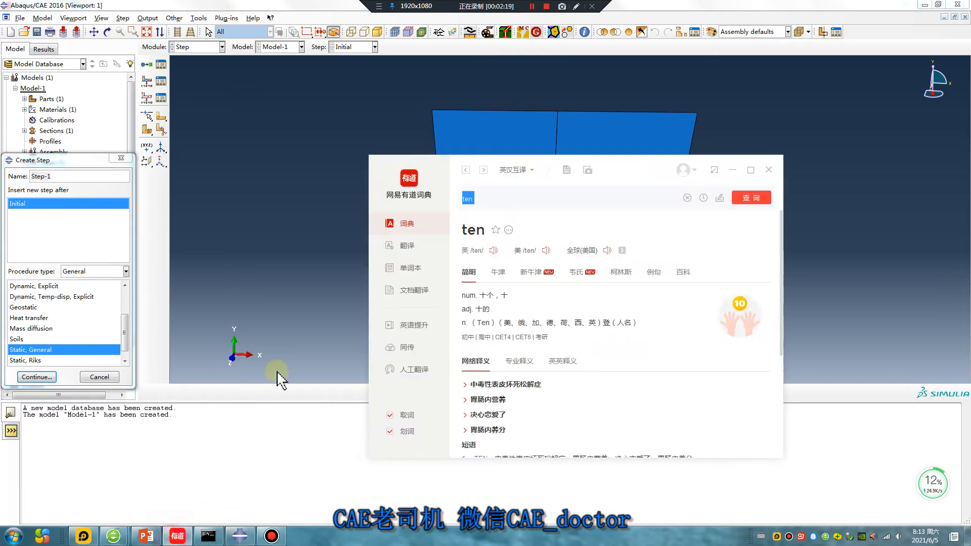
drag(490, 203, 462, 209)
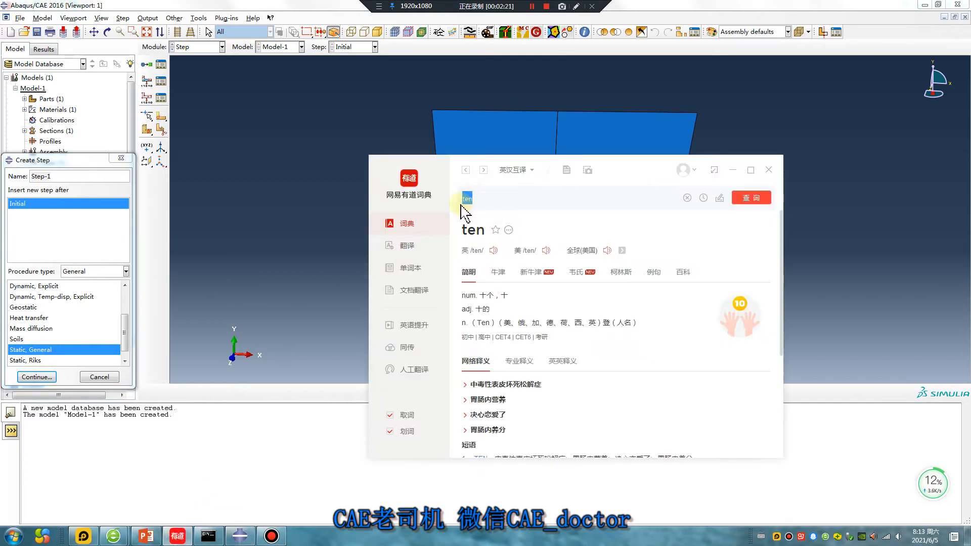
text(general)
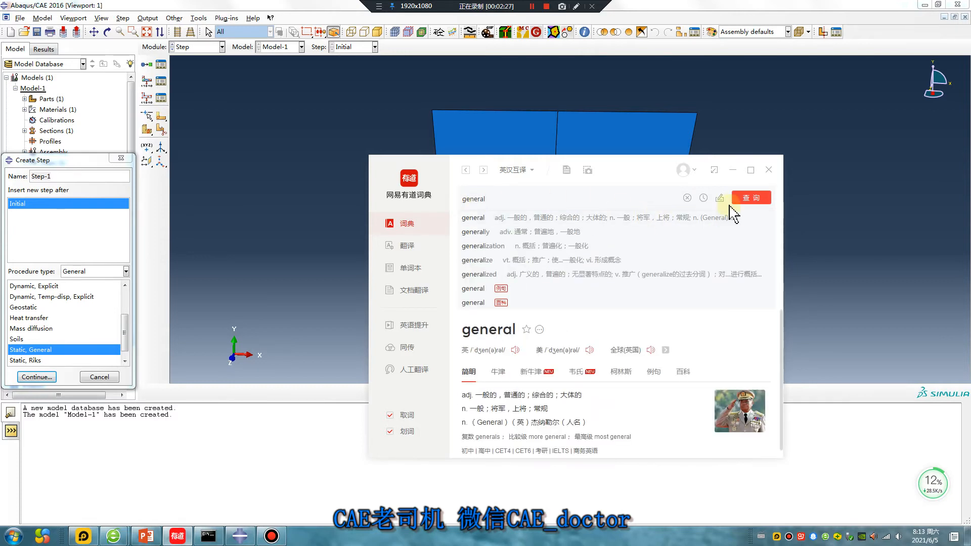
click(752, 198)
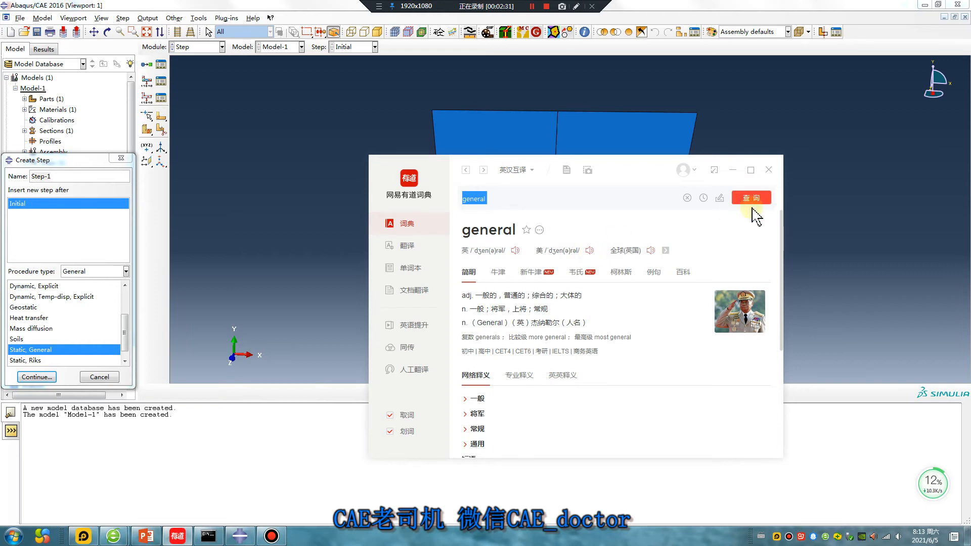
click(732, 170)
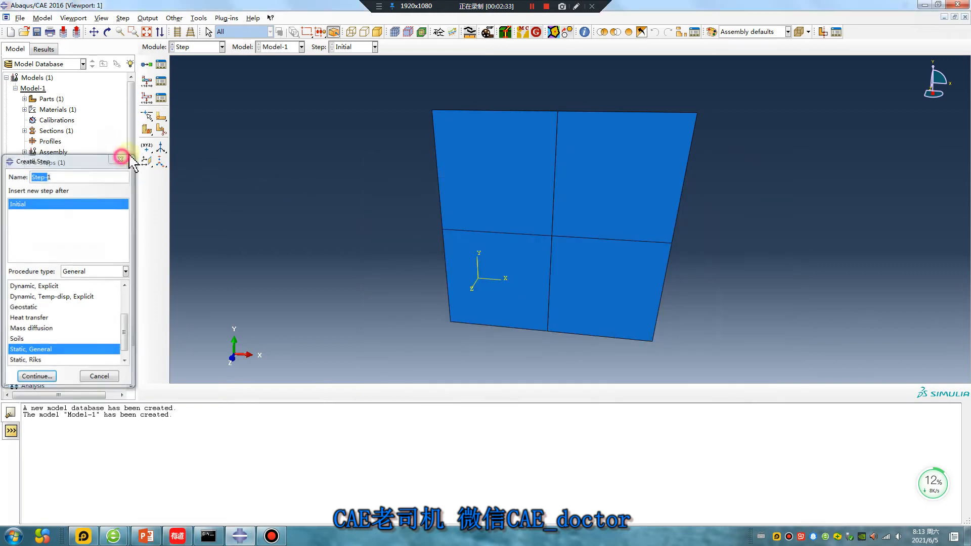
Abandon the creation of the analysis step and switch to the Interaction module.
click(121, 158)
click(202, 46)
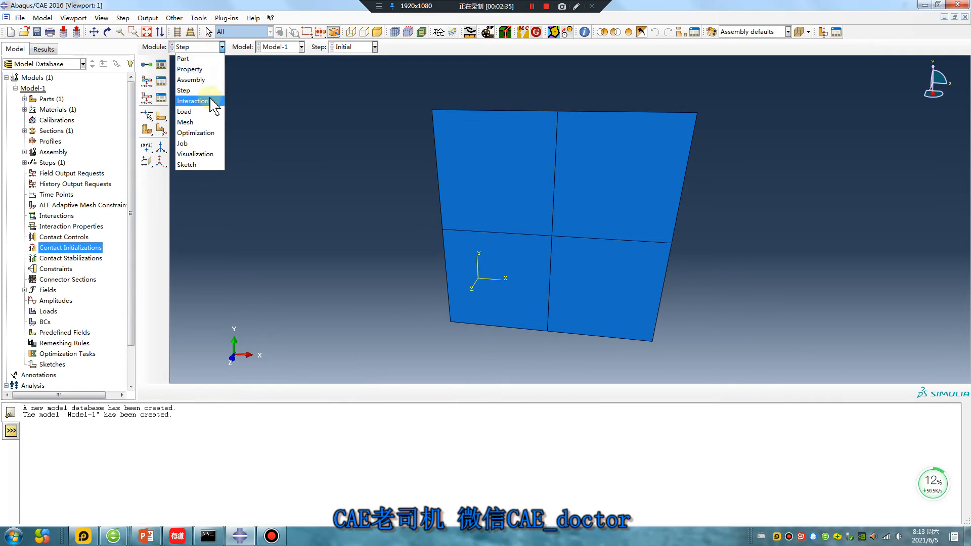
mouse_move(207, 104)
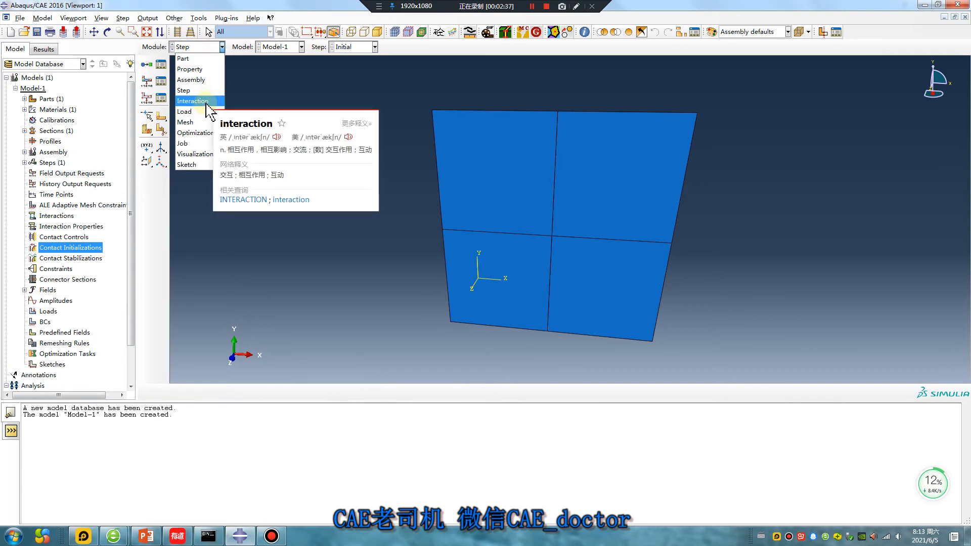
click(207, 103)
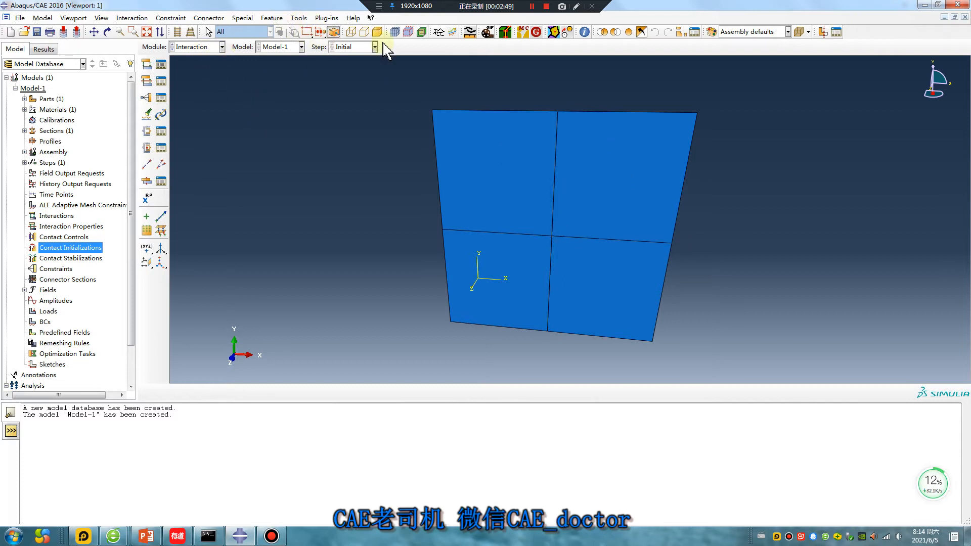
Hide the two left cubes and the lower-right cube, leaving only the upper-right cube displayed.
click(615, 34)
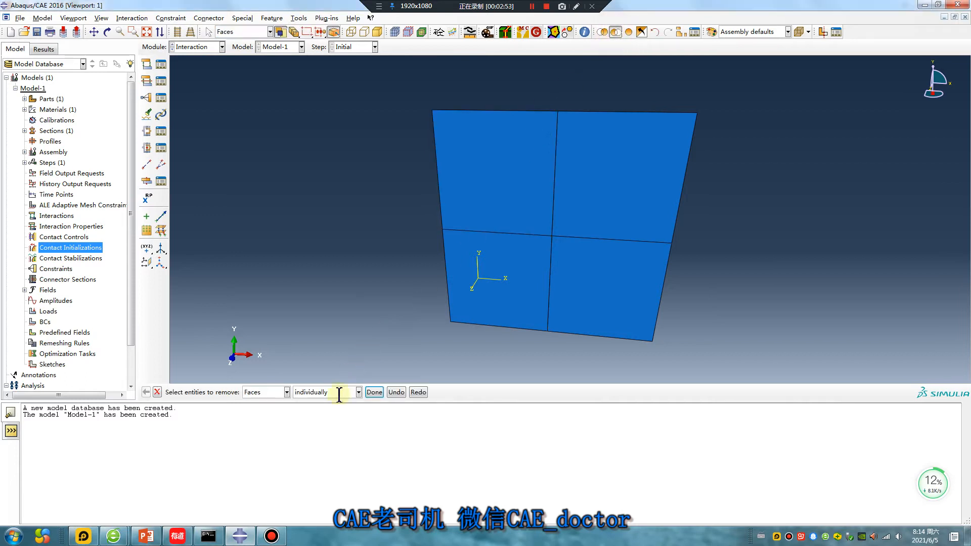
click(287, 392)
click(260, 401)
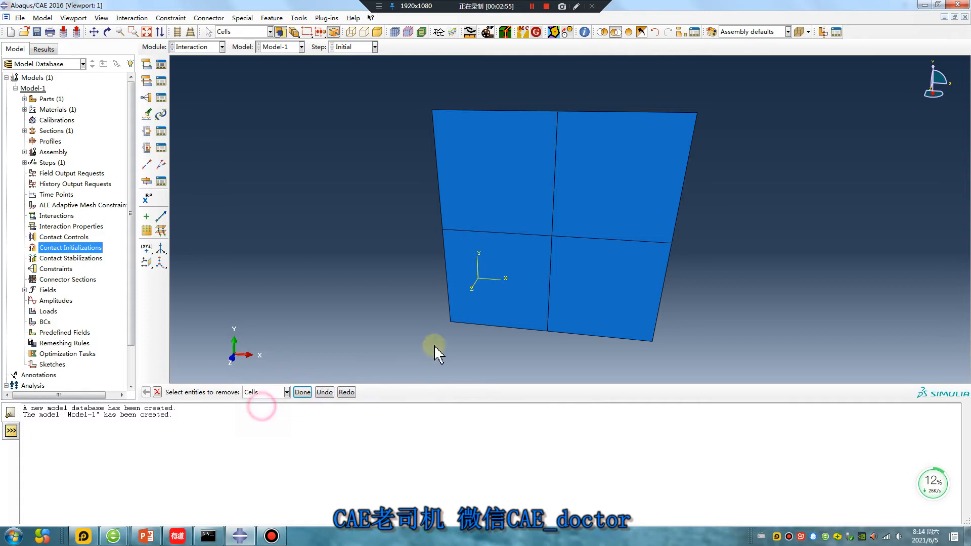
click(508, 275)
click(477, 195)
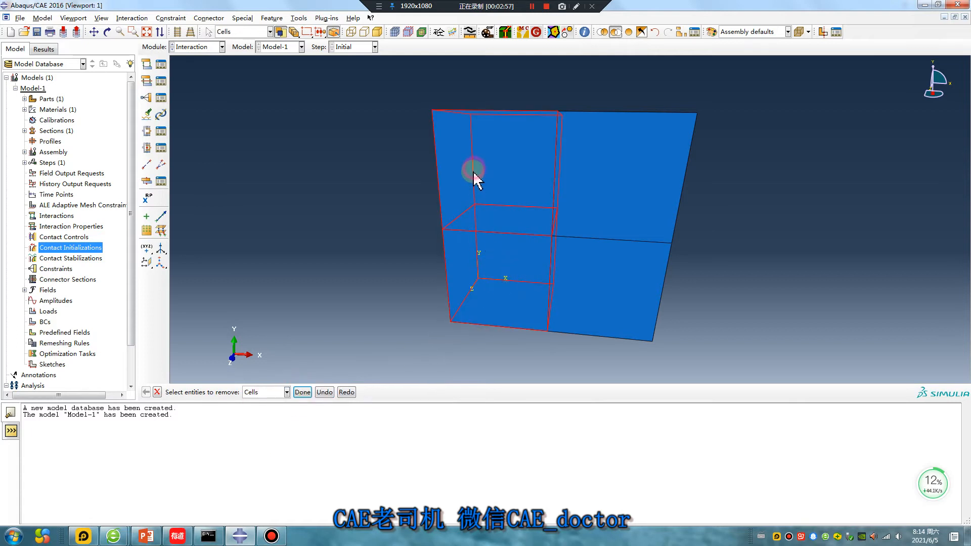
click(603, 278)
click(302, 393)
Create a geometry surface named Surf-up on the bottom face of the upper-right cube.
ctrl+alt+drag(620, 208, 599, 238)
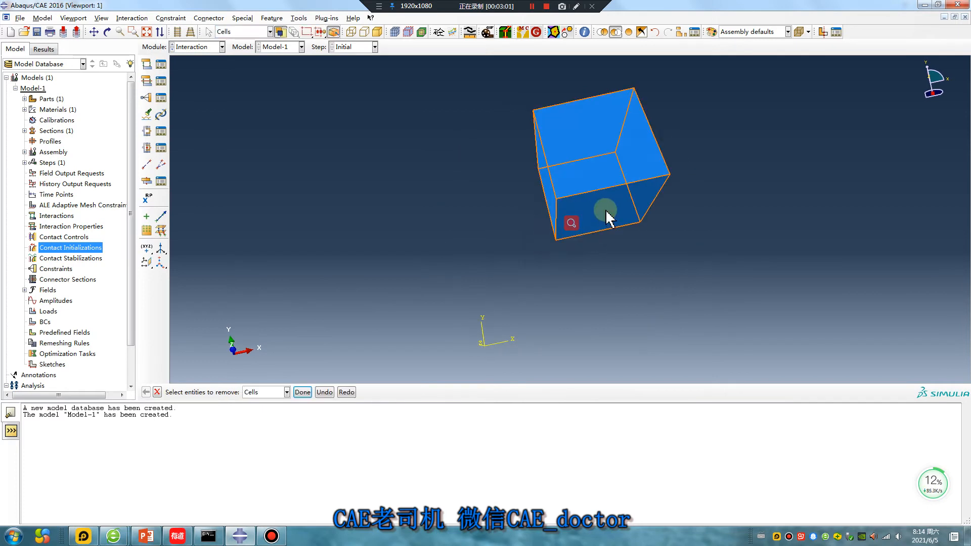
click(299, 18)
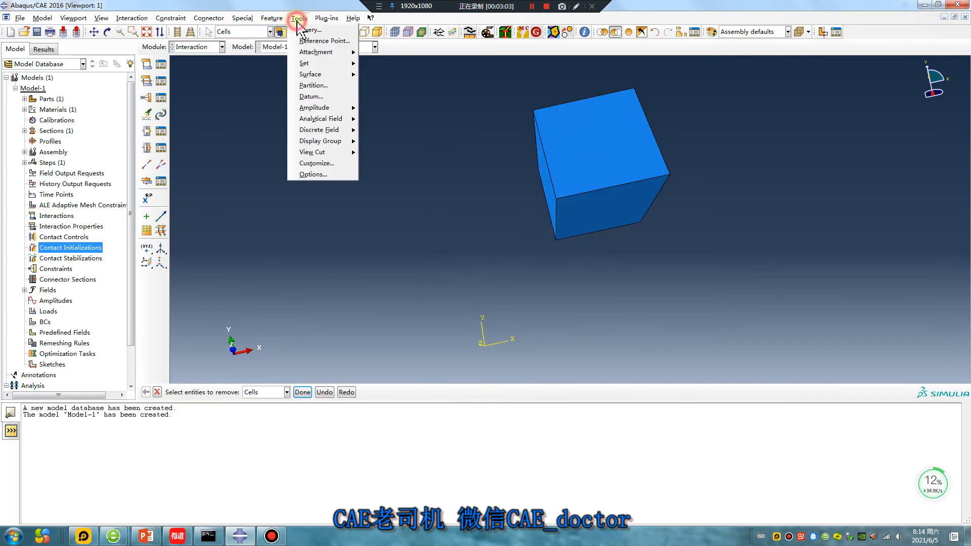
mouse_move(318, 75)
click(377, 75)
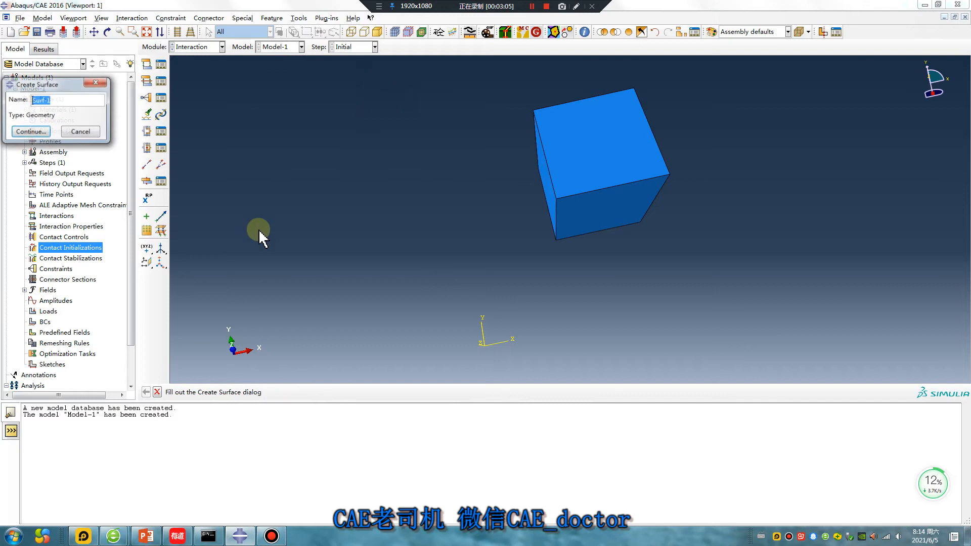
click(64, 103)
key(BackSpace)
key(BackSpace)
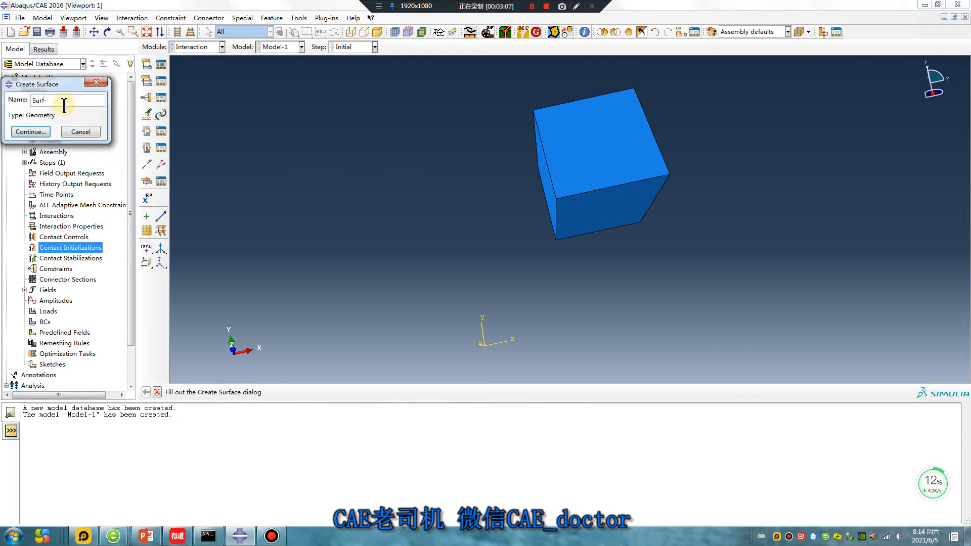
text(-up)
click(31, 132)
click(582, 214)
click(331, 393)
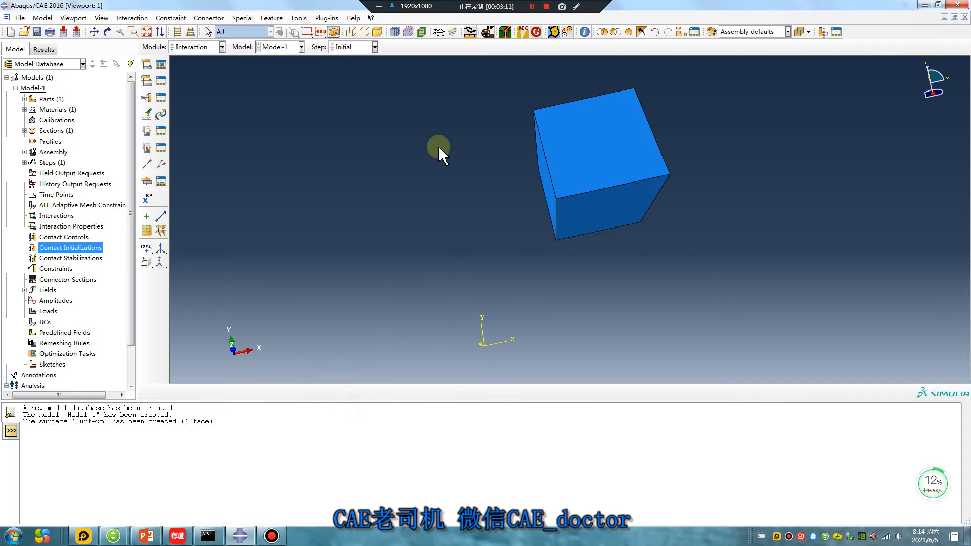
Restore all cubes to the display and hide every cube except the lower-right one.
click(628, 32)
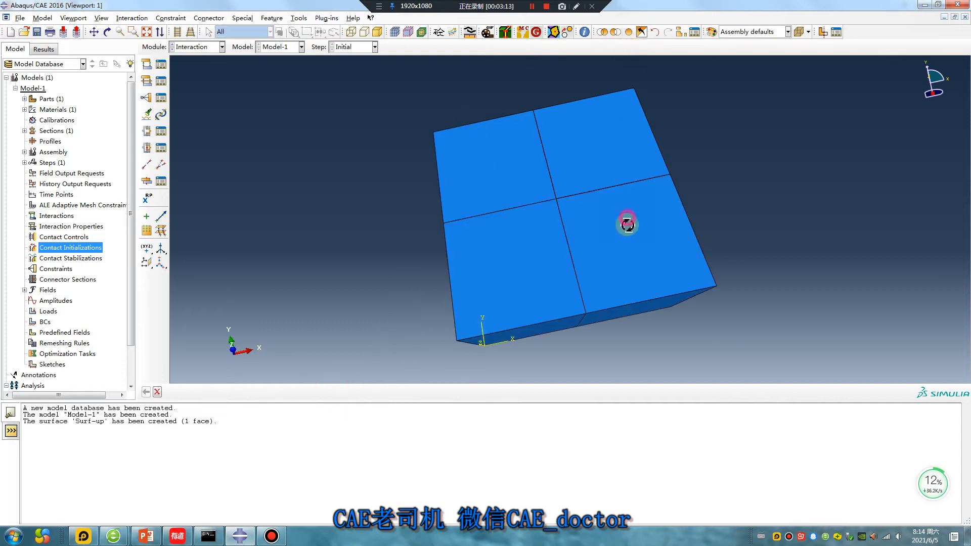
ctrl+alt+drag(627, 223, 614, 248)
ctrl+alt+drag(555, 224, 607, 164)
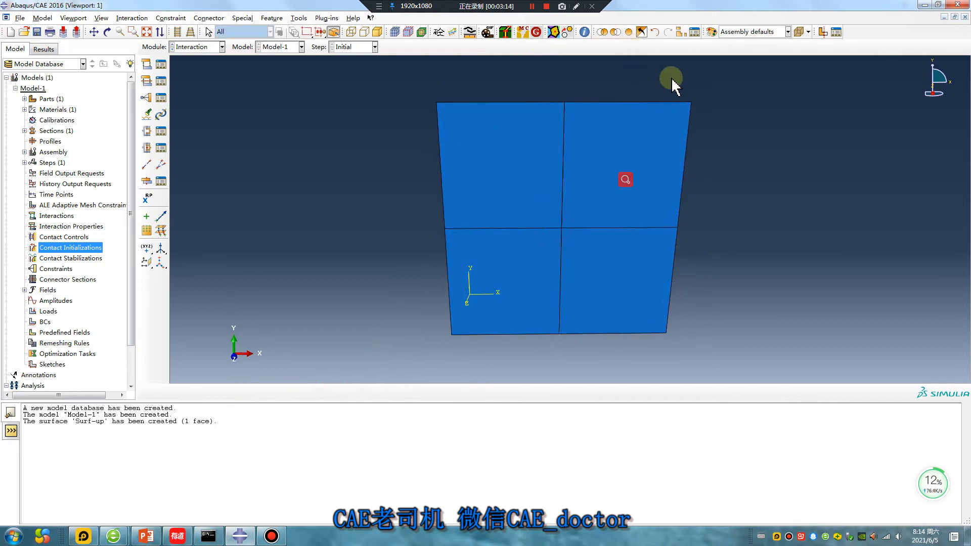
click(616, 32)
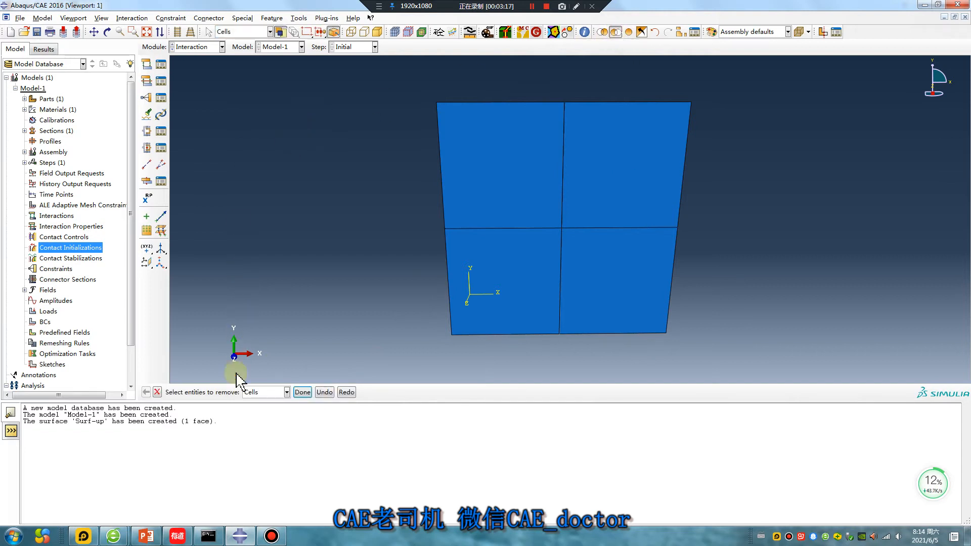
click(494, 265)
shift+click(491, 190)
shift+click(599, 155)
click(303, 392)
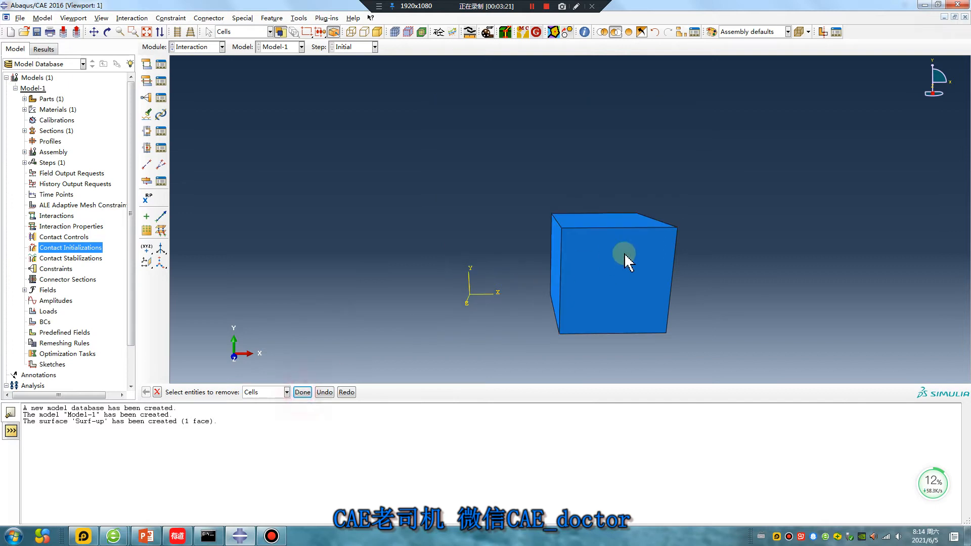
Create a surface named Surf-down on the top face of the lower-right cube and display all cubes again.
ctrl+alt+drag(624, 253, 596, 235)
click(299, 18)
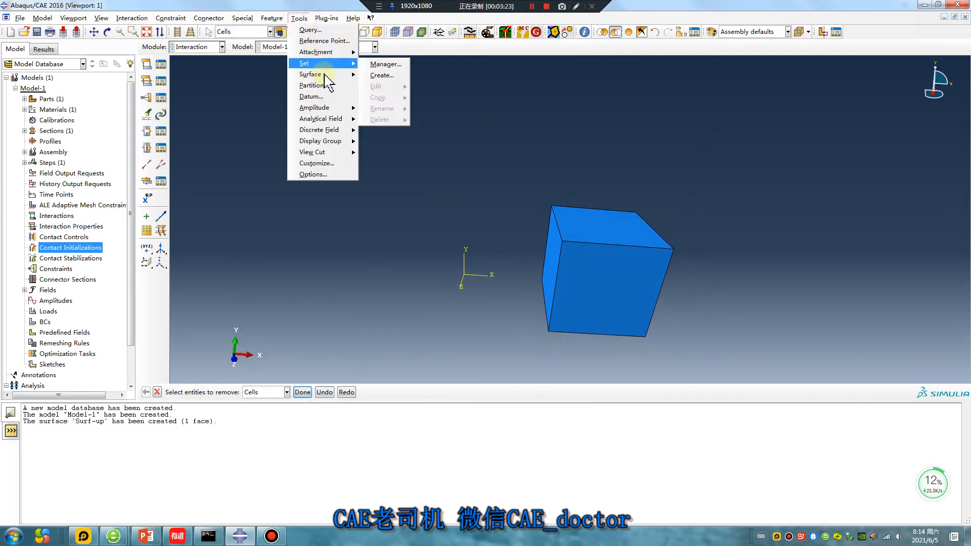
mouse_move(319, 73)
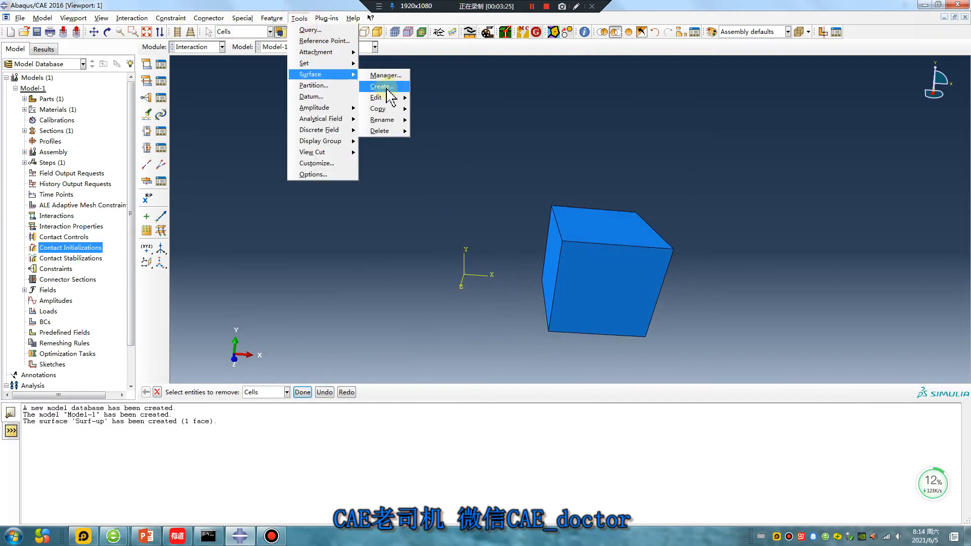
click(387, 91)
click(57, 102)
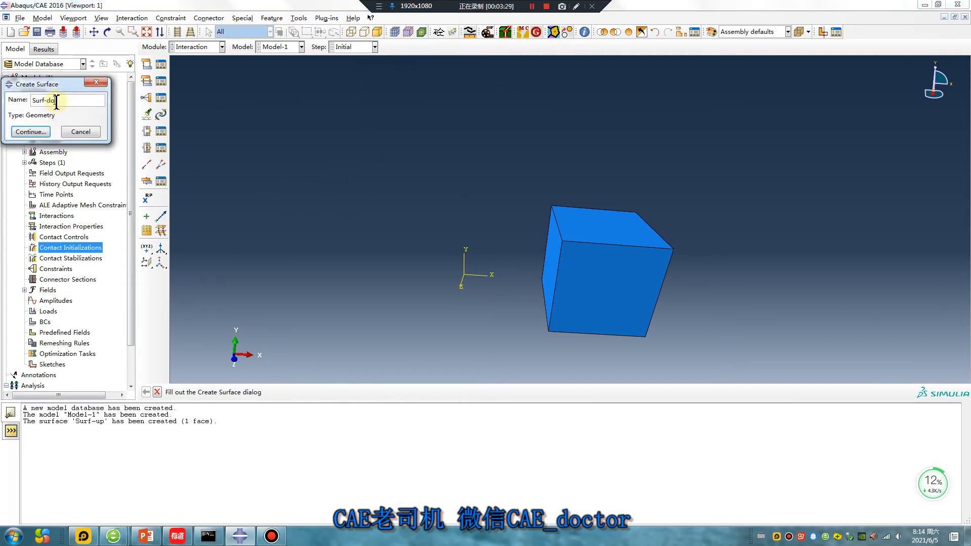
click(41, 131)
click(590, 220)
click(338, 393)
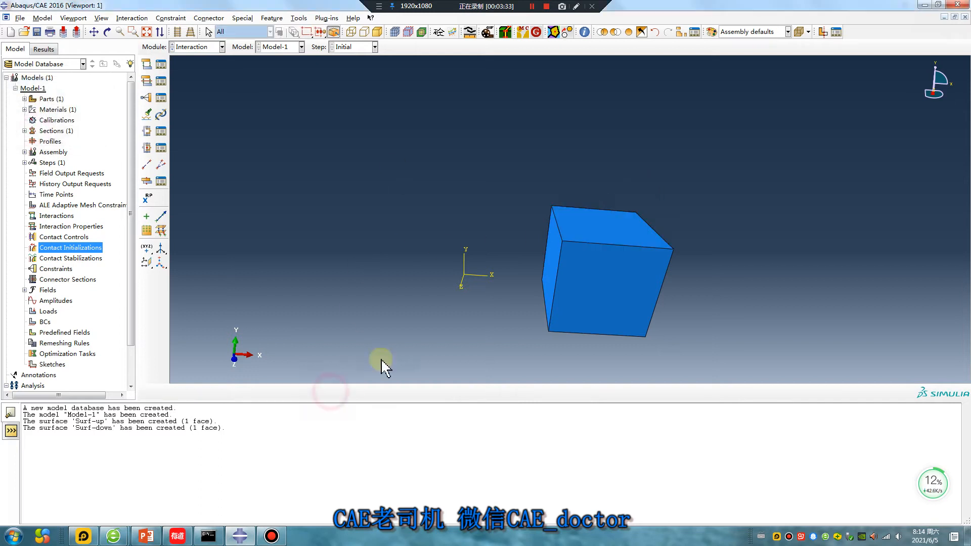
click(629, 31)
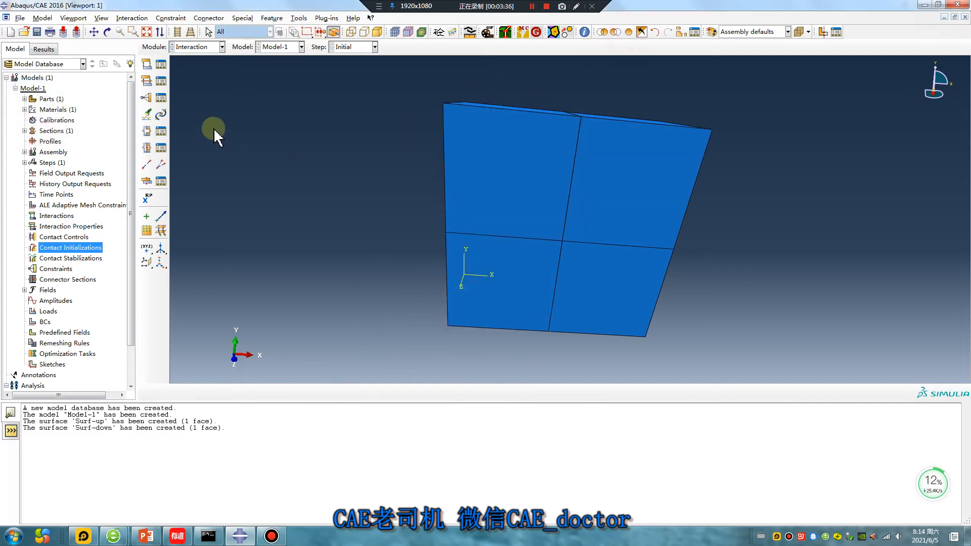
Create a contact interaction property named IntProp-gen with penalty tangential behavior and an isotropic friction coefficient.
click(146, 80)
click(67, 116)
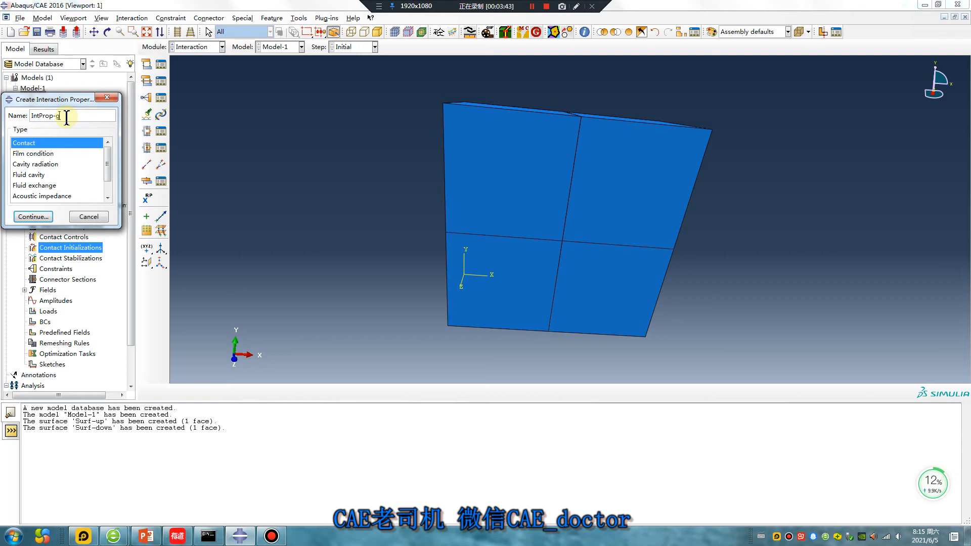
click(33, 217)
click(31, 153)
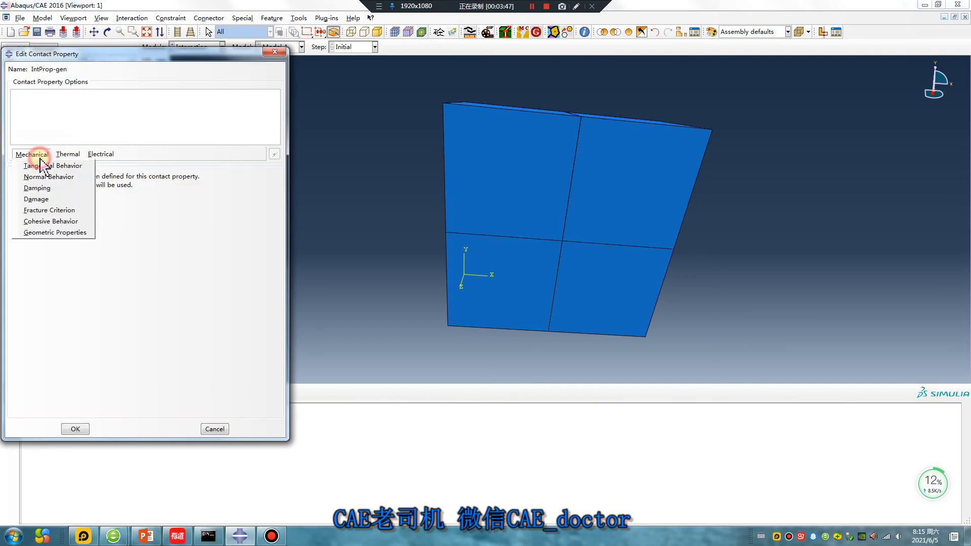
click(40, 163)
click(134, 188)
click(115, 205)
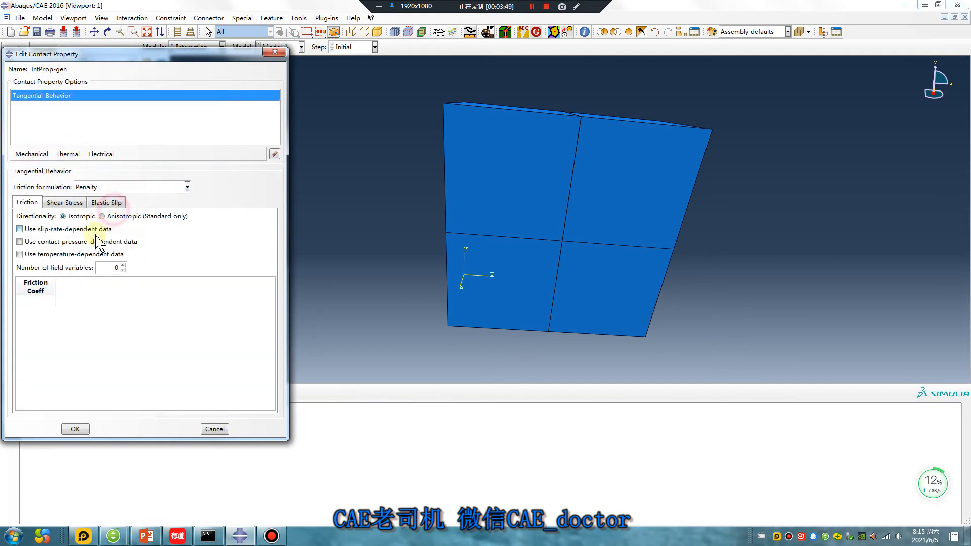
click(41, 301)
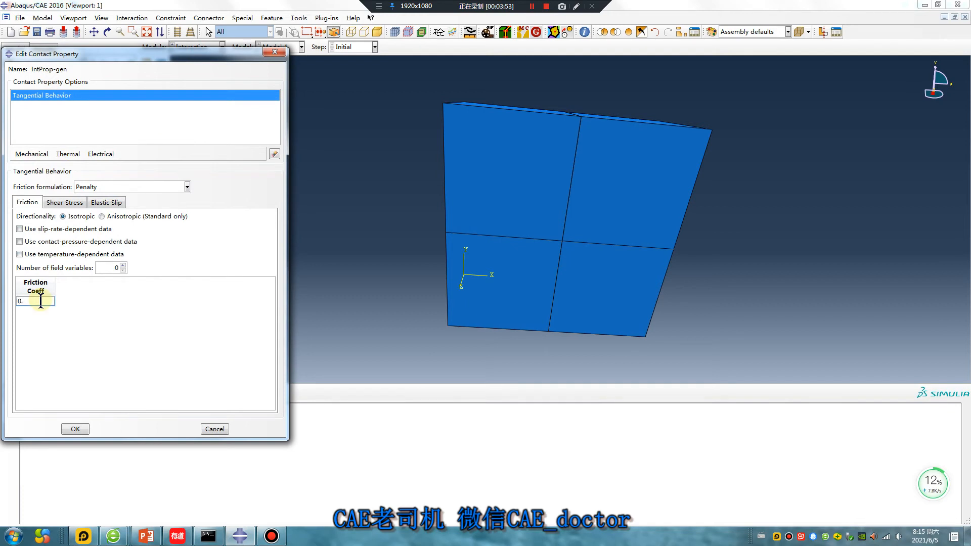
Add normal behavior with "Hard" contact to IntProp-gen and save the property.
click(31, 154)
click(39, 173)
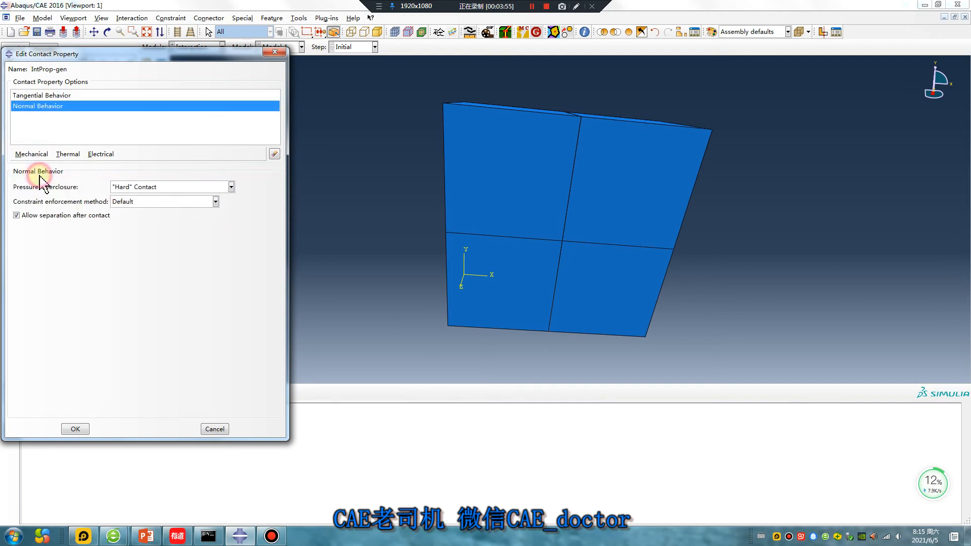
click(76, 428)
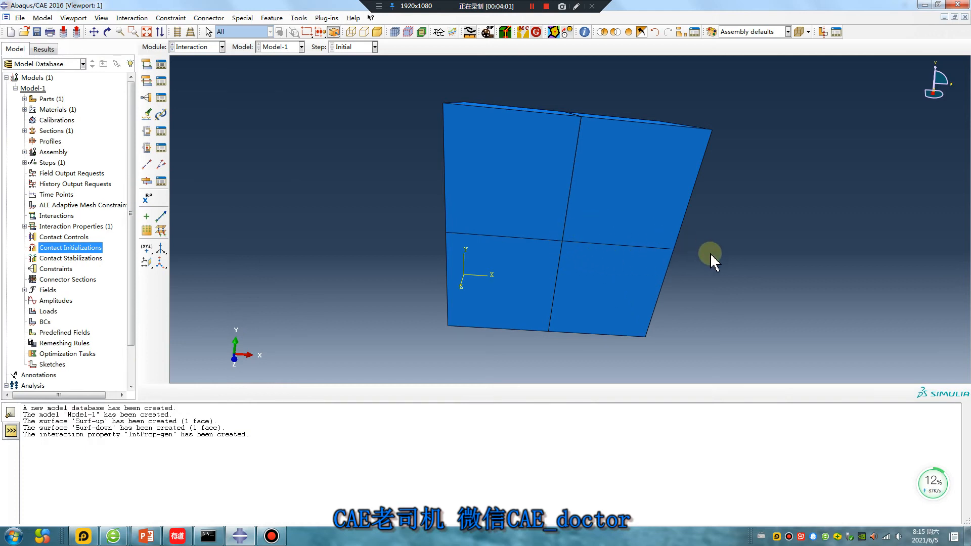
Create a contact interaction property IntProp-2 with frictionless tangential behavior and "Hard" contact normal behavior.
click(146, 81)
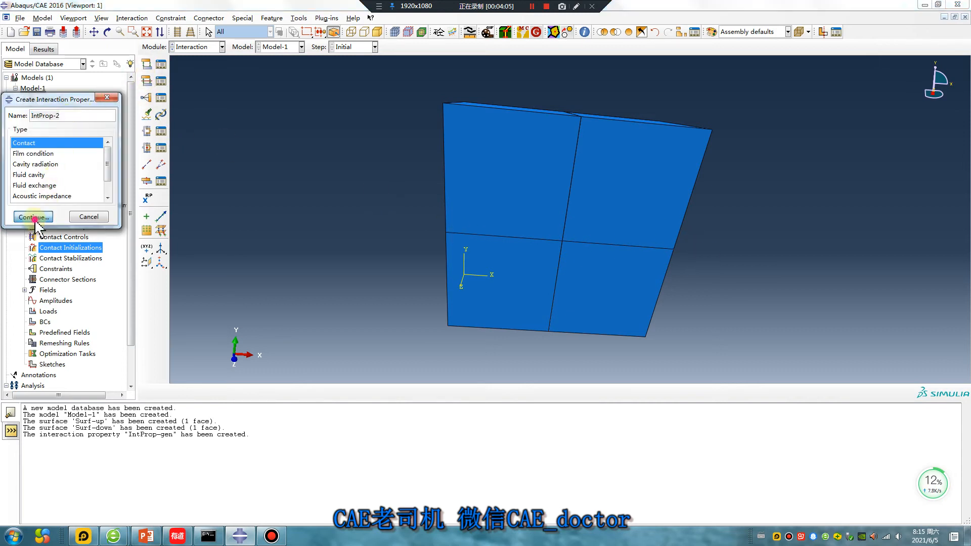
click(32, 217)
click(31, 154)
click(45, 166)
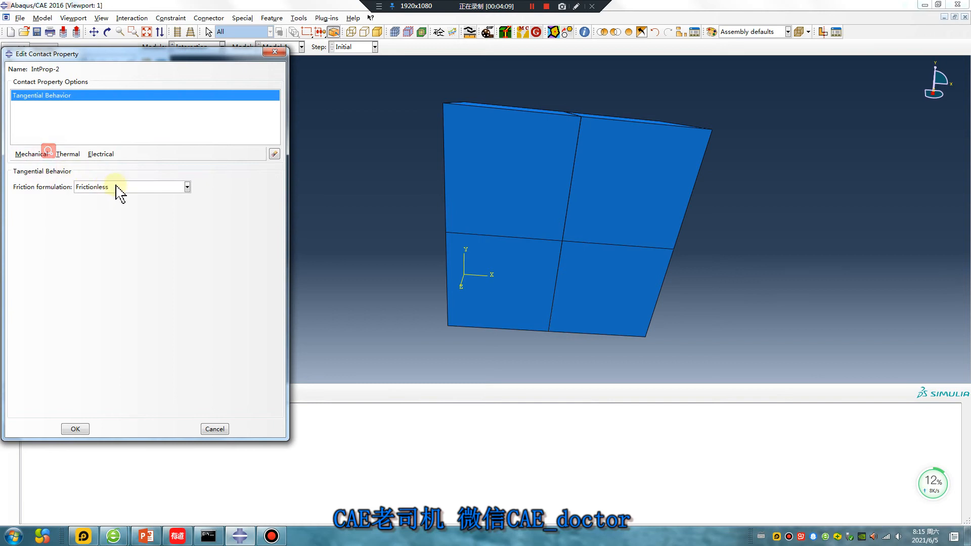
click(30, 154)
click(35, 177)
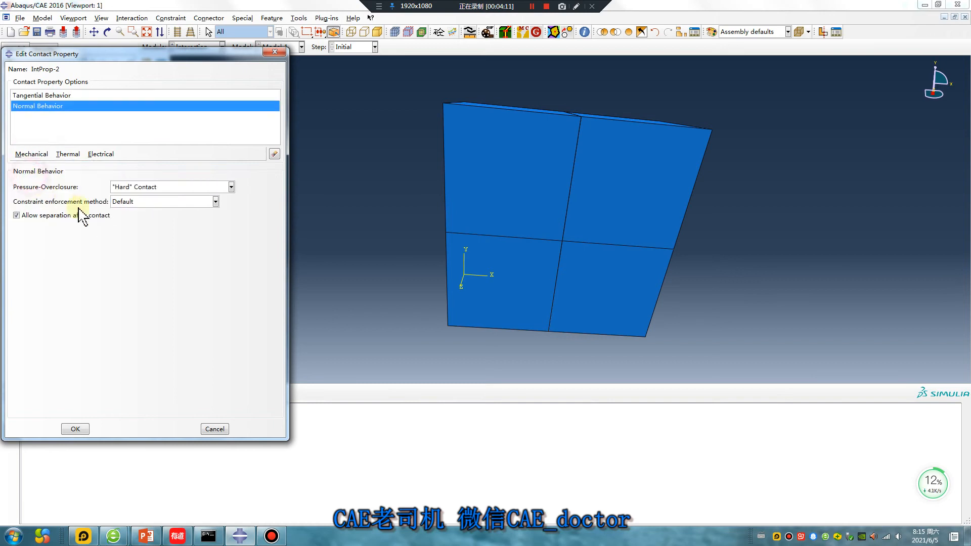
click(76, 429)
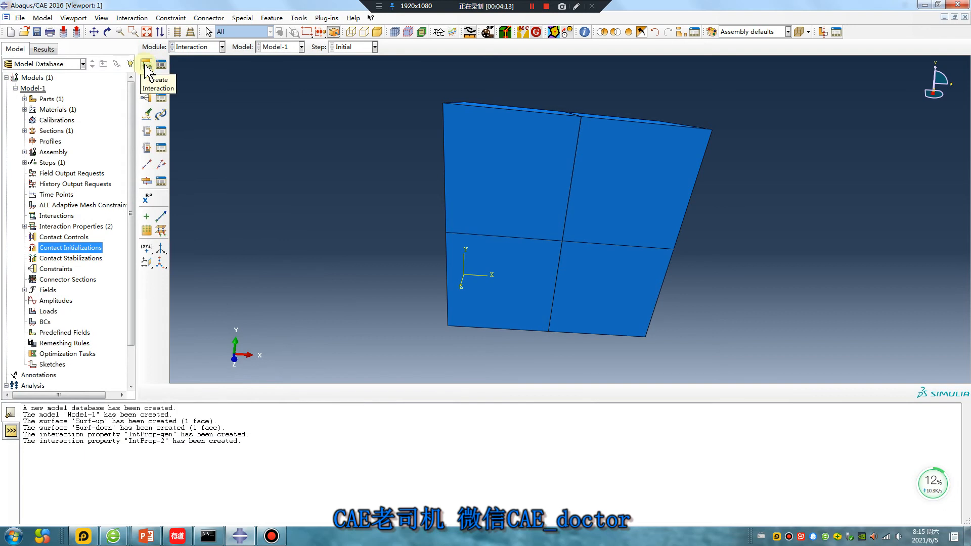
Leave interaction creation for the Step module and start a Static, General step, Step-1, after Initial.
click(146, 65)
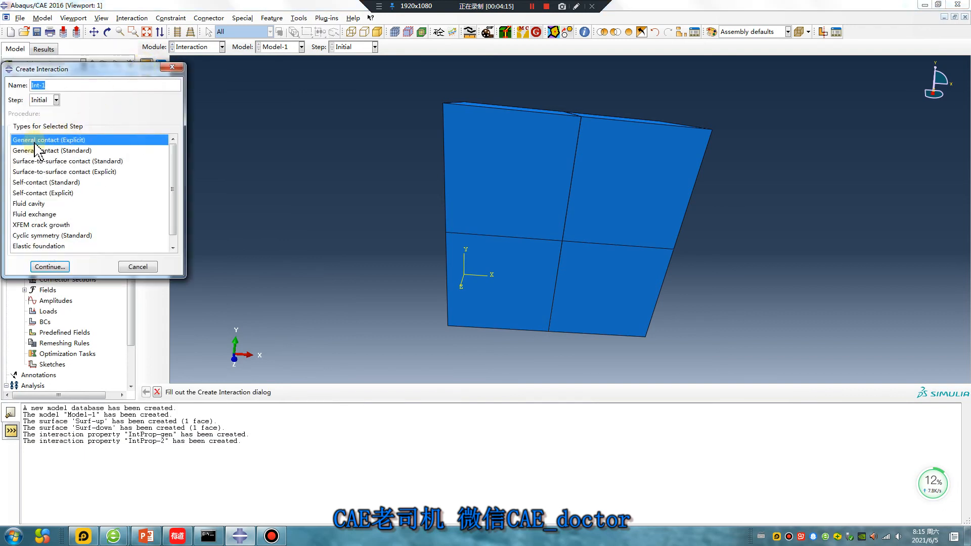
click(172, 66)
click(197, 47)
click(186, 87)
click(148, 65)
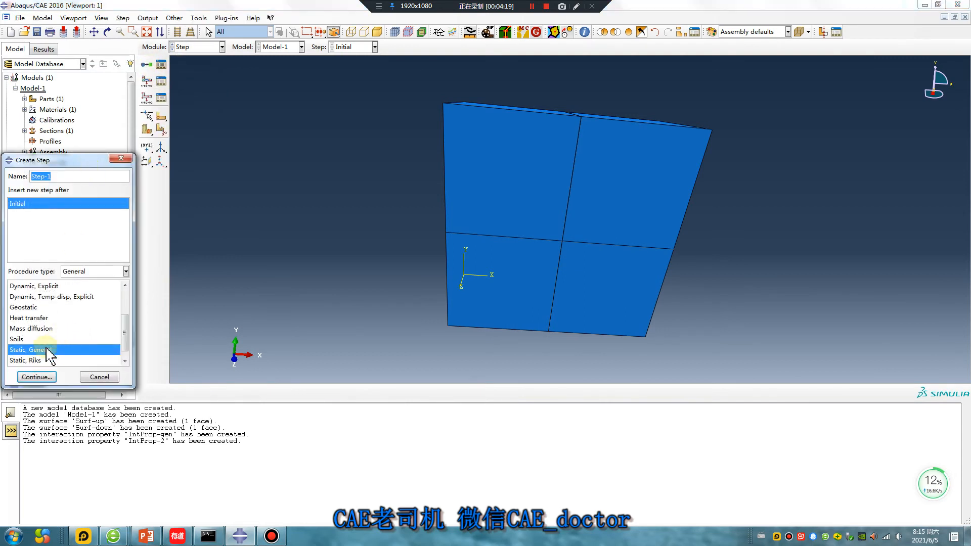
click(37, 377)
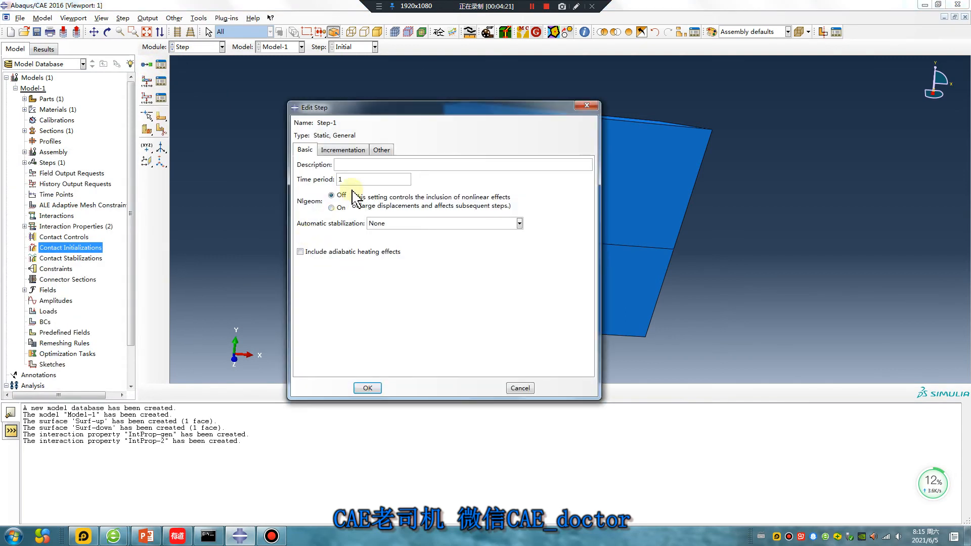
Set Step-1's initial increment size to 0.01 and maximum number of increments to 1000, and save the step.
click(343, 150)
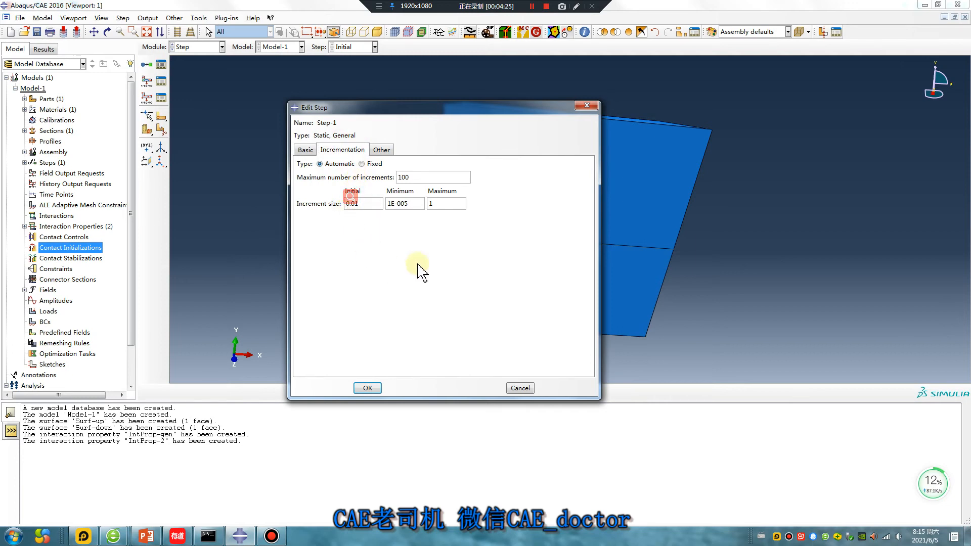
click(414, 180)
text(0)
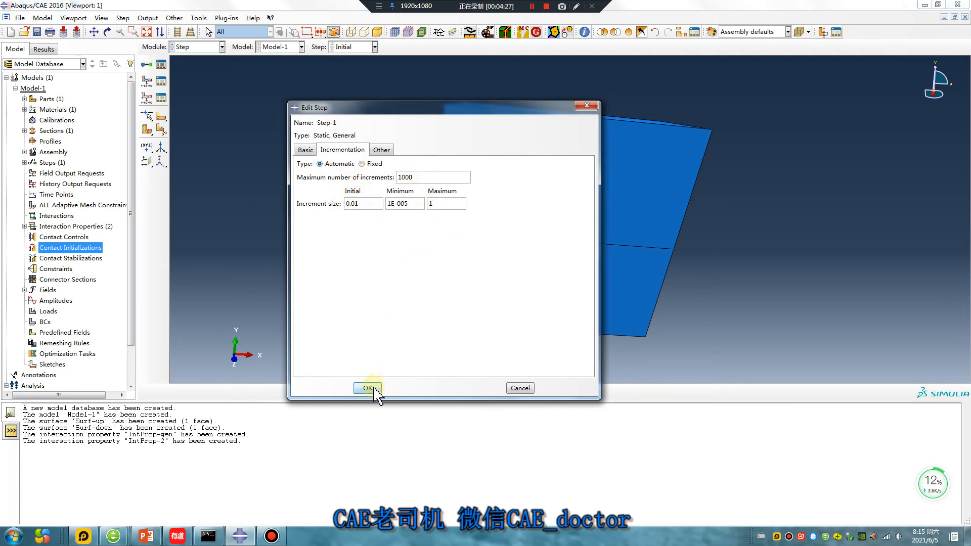
click(368, 388)
Switch to the Interaction module and start a General contact (Standard) interaction, Int-1, in the Initial step.
click(197, 47)
click(193, 102)
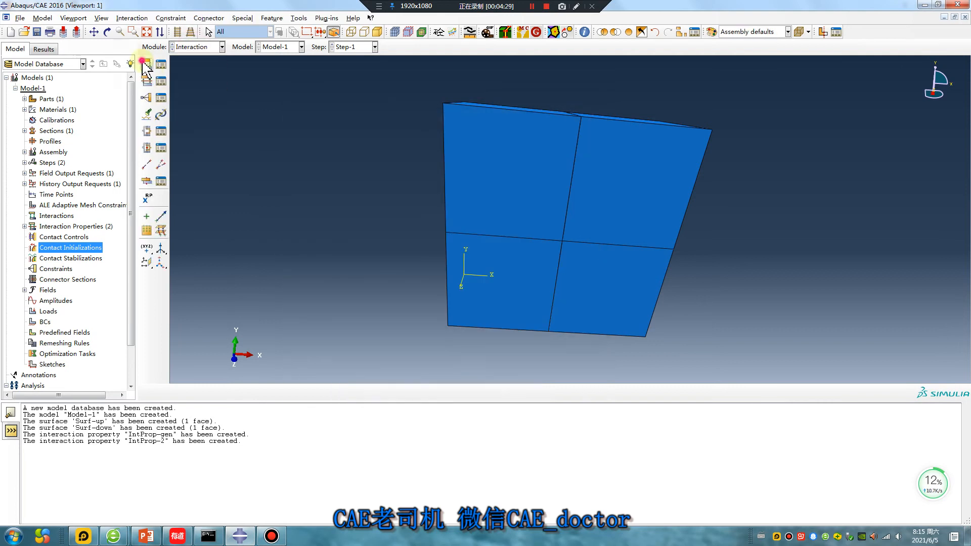
click(147, 65)
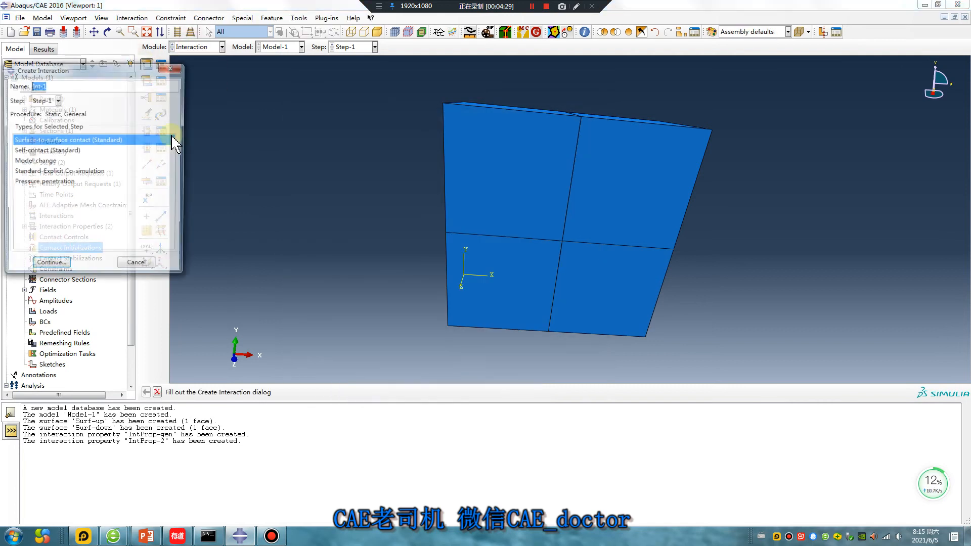
click(51, 100)
click(43, 107)
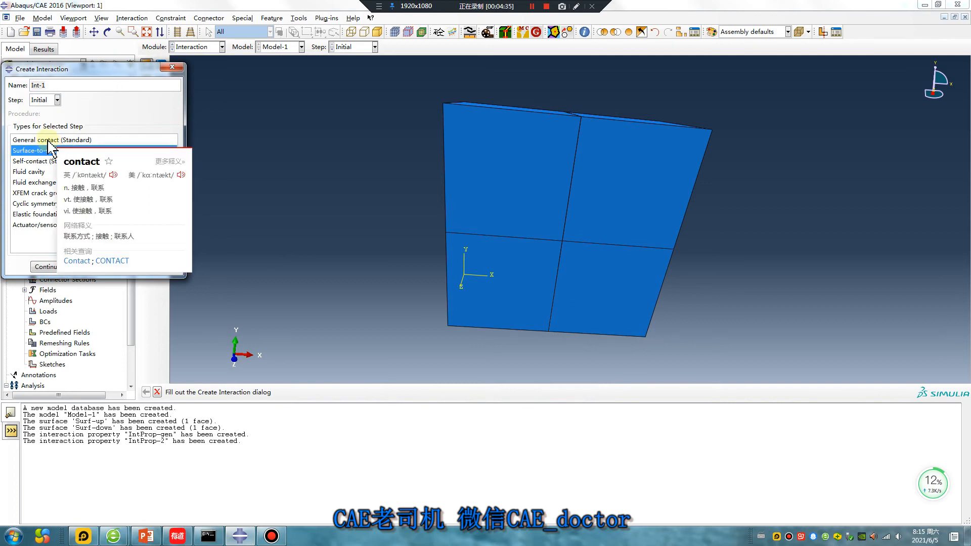
click(51, 140)
click(49, 267)
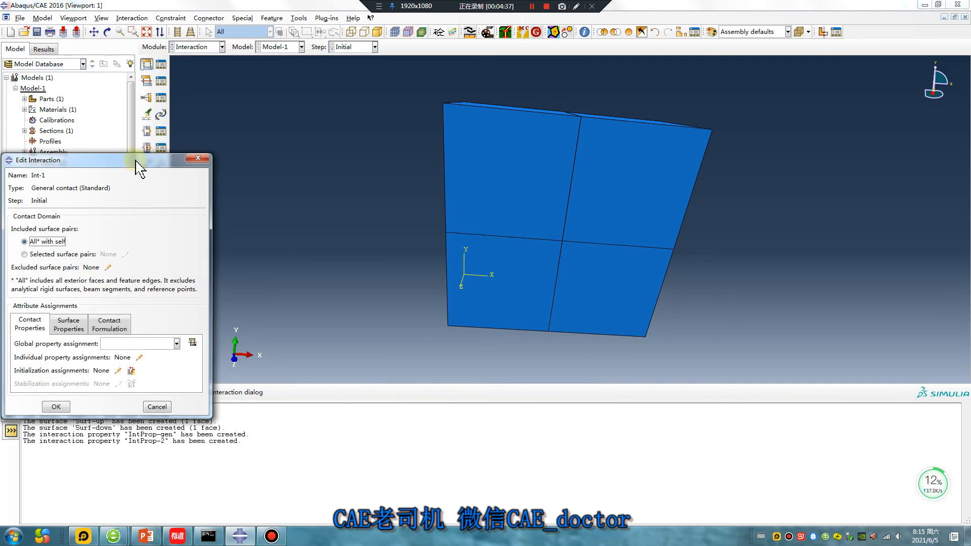
Set Int-1's global property assignment to IntProp-gen.
drag(137, 163, 327, 95)
click(316, 276)
click(307, 284)
click(596, 228)
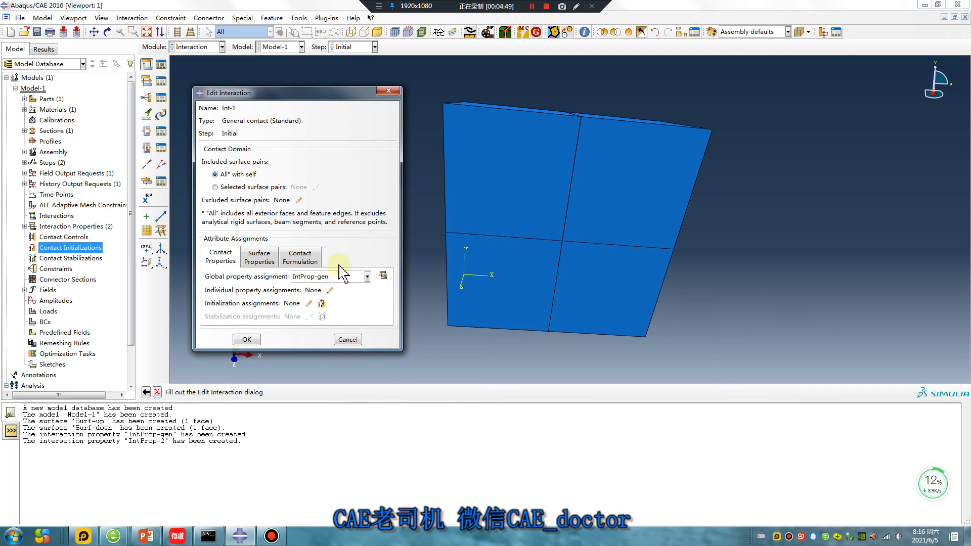
Assign IntProp-2 individually to the Surf-up and Surf-down pair, and save the general contact interaction.
click(330, 290)
click(279, 247)
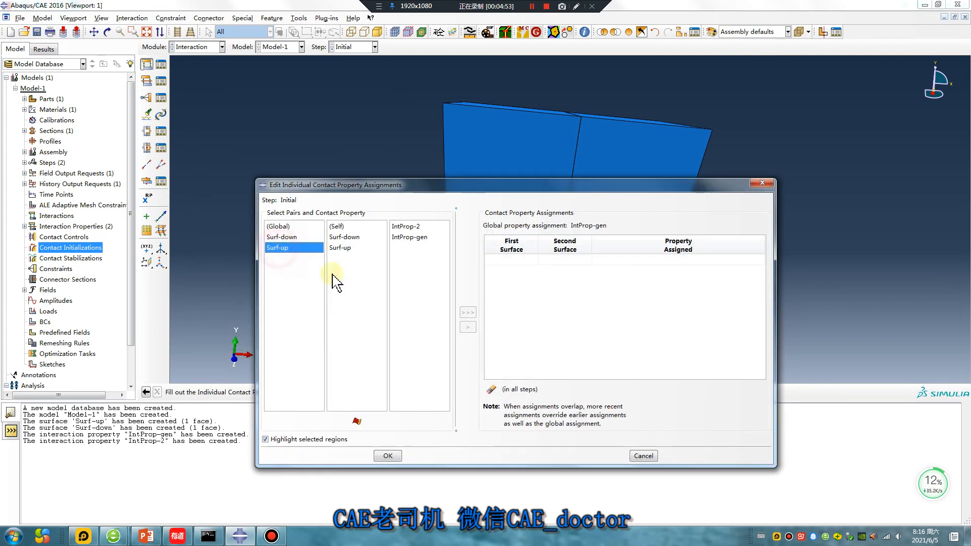
click(344, 237)
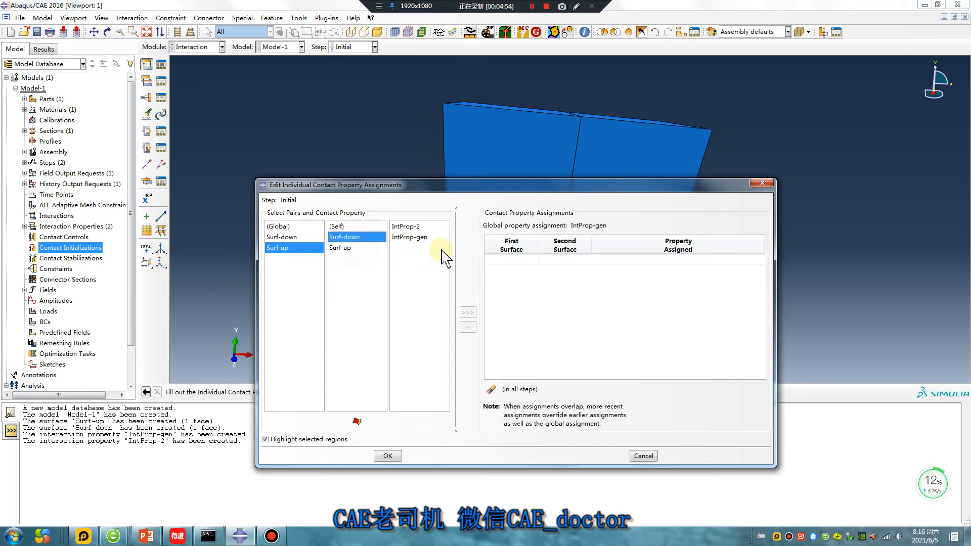
click(412, 227)
click(468, 313)
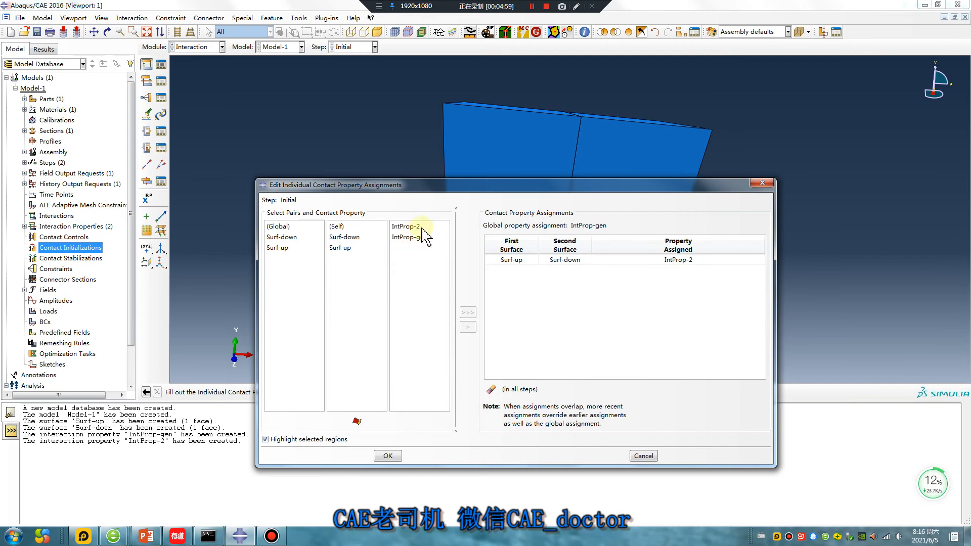
click(388, 455)
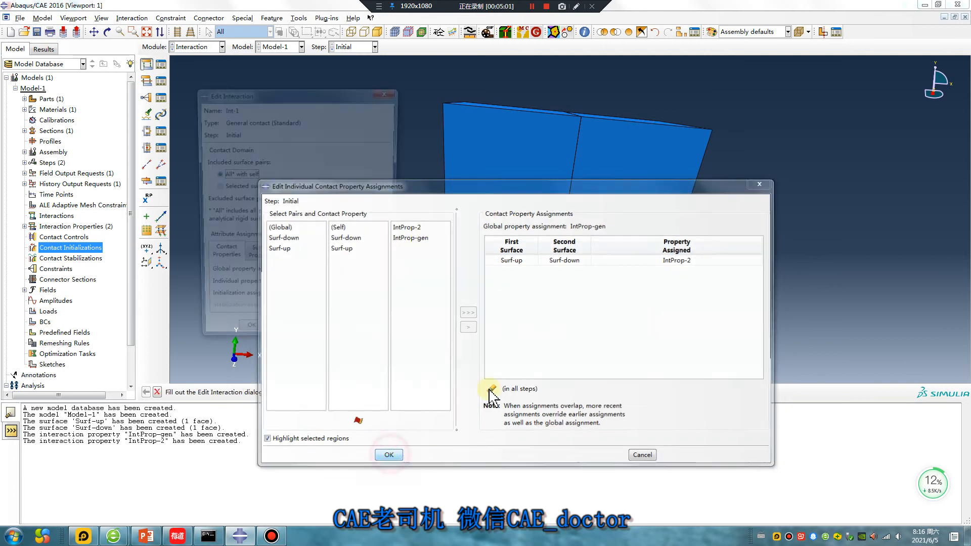
click(247, 339)
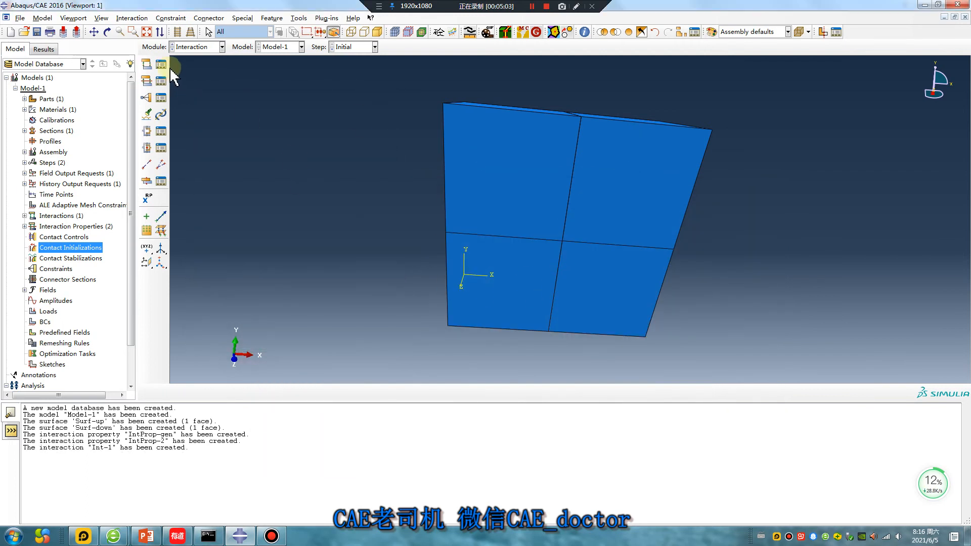
Switch to the Mesh module, assign global seeds to Part-1 and mesh the part.
click(195, 46)
click(204, 122)
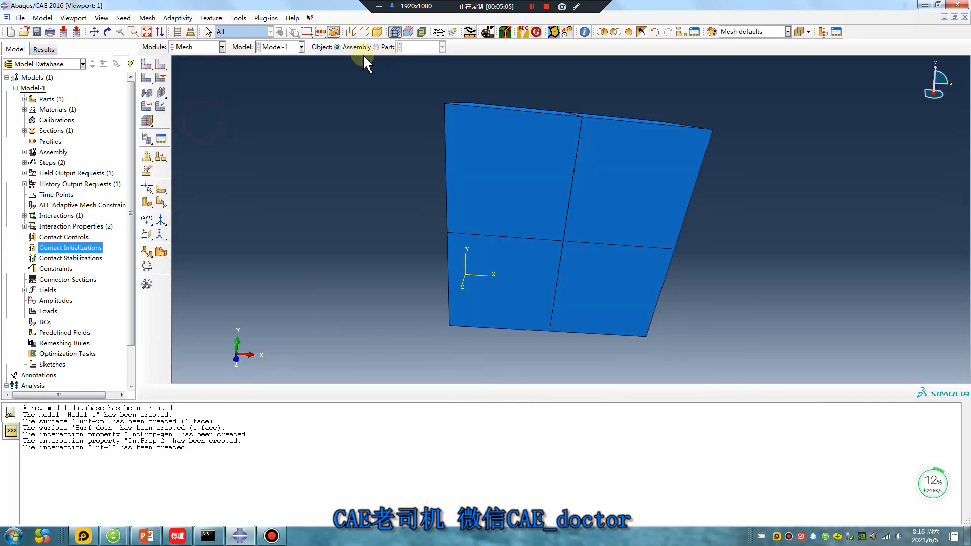
click(376, 47)
click(147, 79)
middle_click(277, 173)
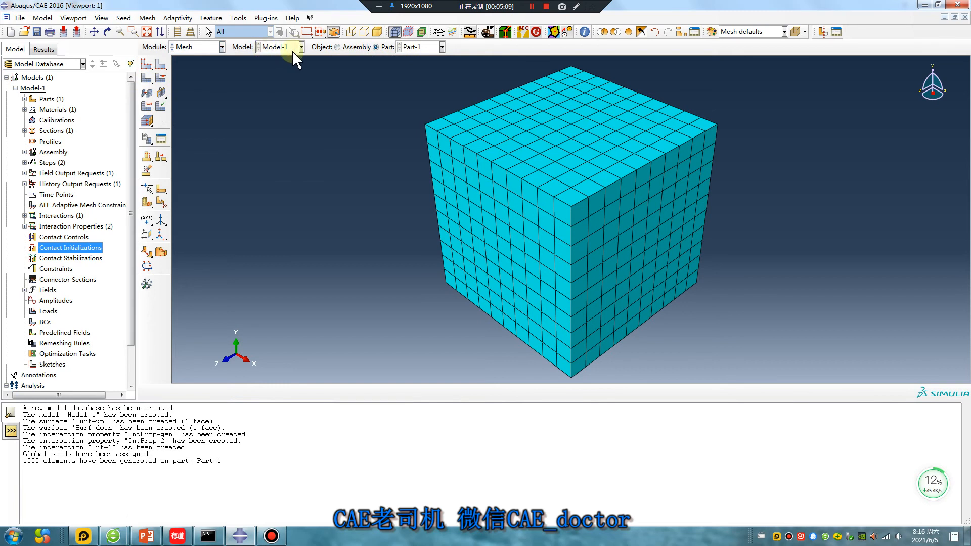
click(205, 47)
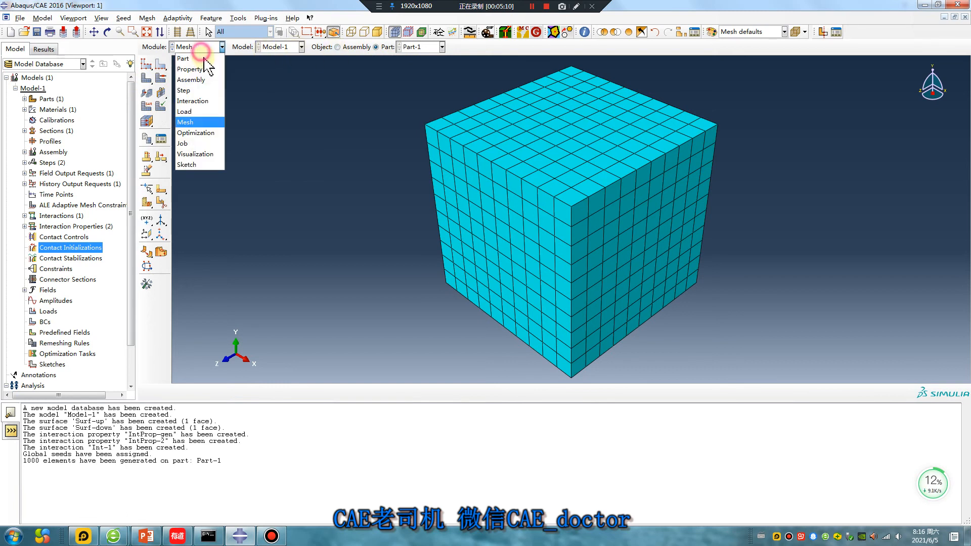
click(200, 112)
ctrl+alt+drag(477, 200, 493, 173)
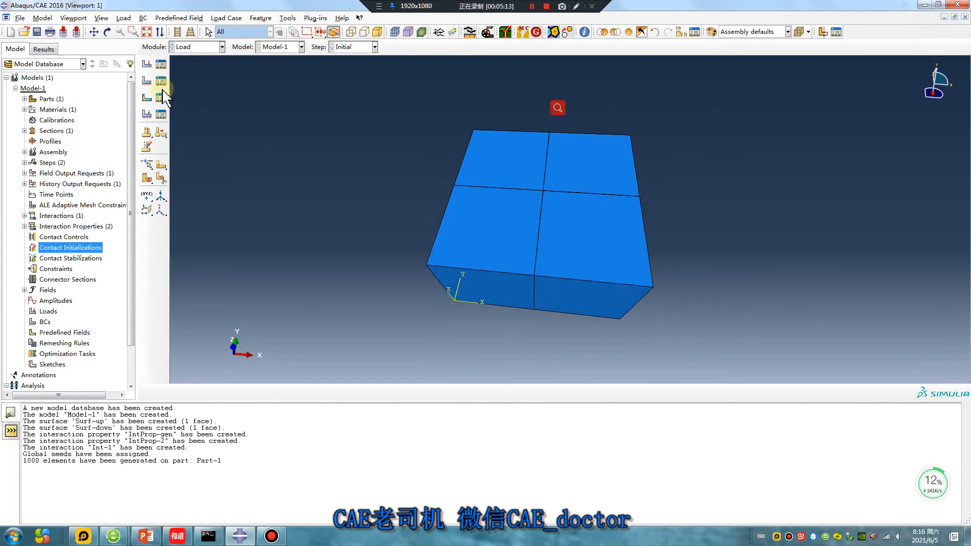
click(147, 81)
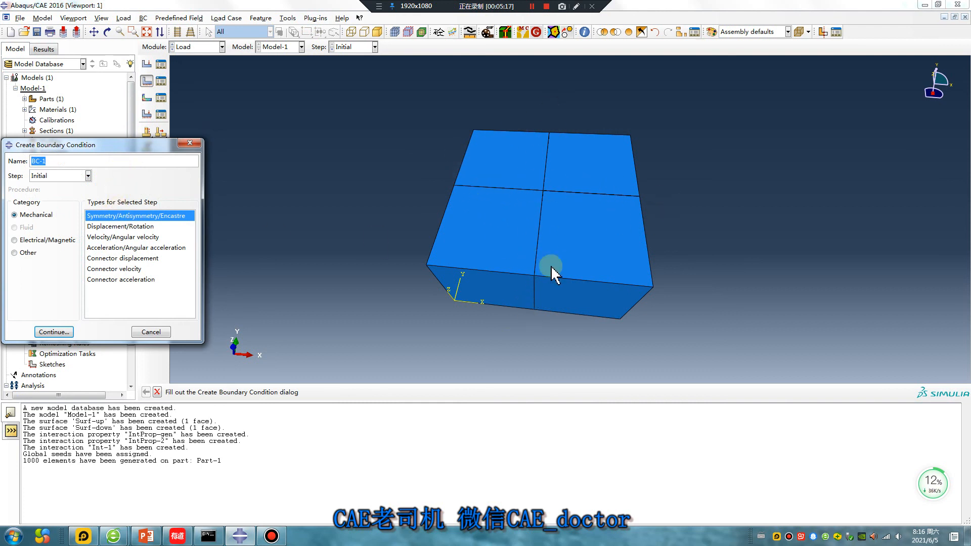
ctrl+alt+drag(560, 104, 540, 268)
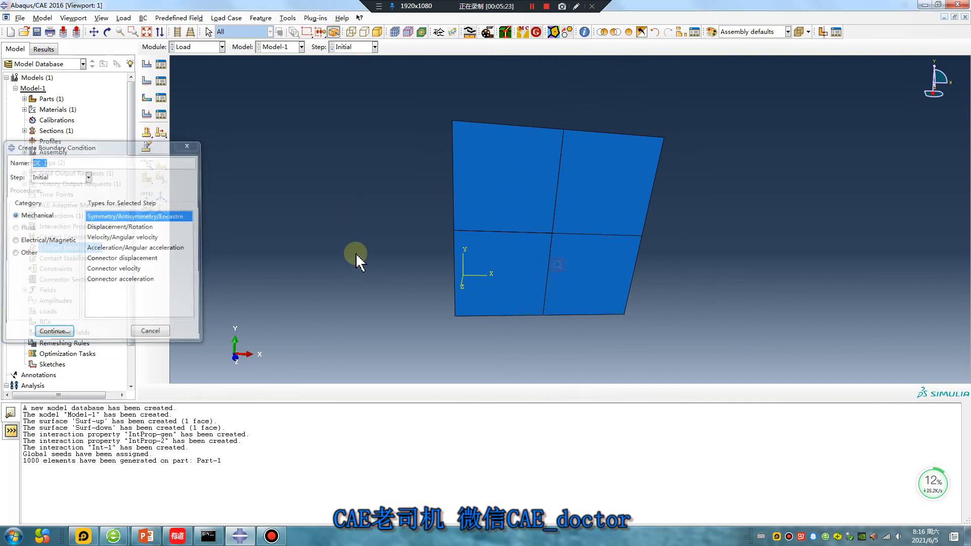
key(Escape)
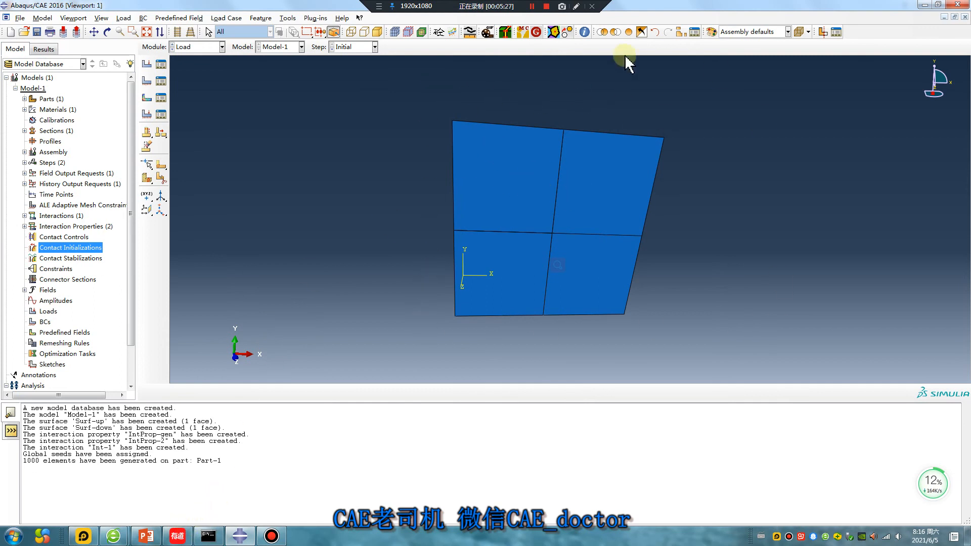
Switch to PowerPoint to show the tutorial's title slide.
mouse_move(174, 540)
click(146, 536)
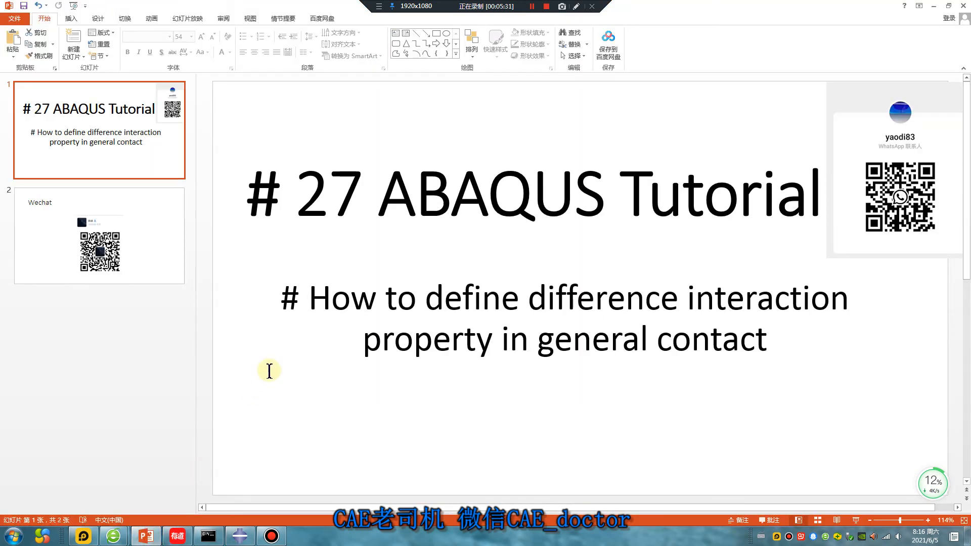